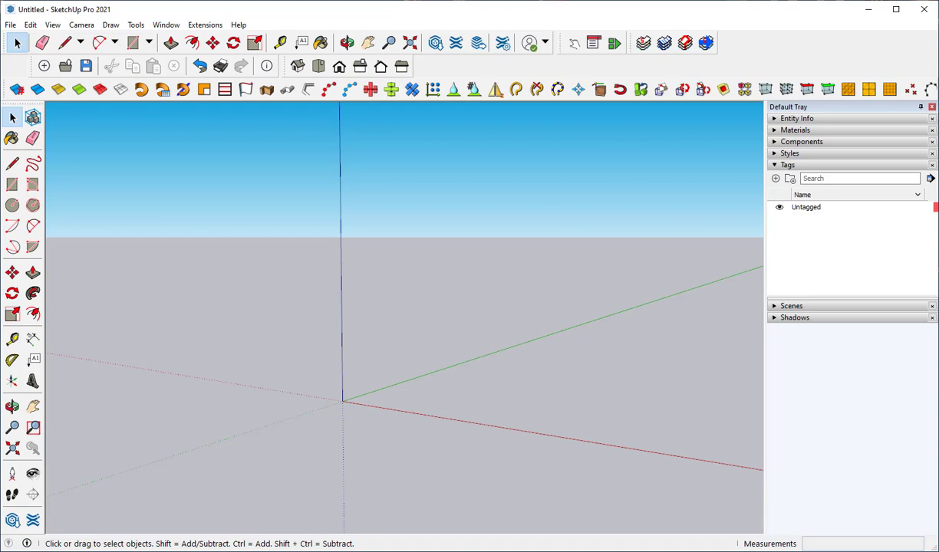
Step: Draw a two-point arc on the ground and close its ends with a line to form a half-round face
left_click(33, 225)
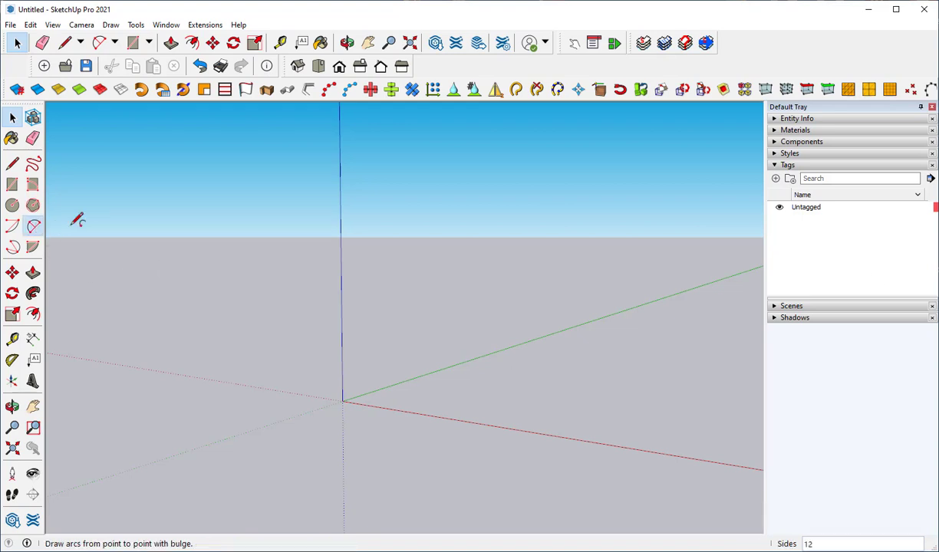
left_click(400, 401)
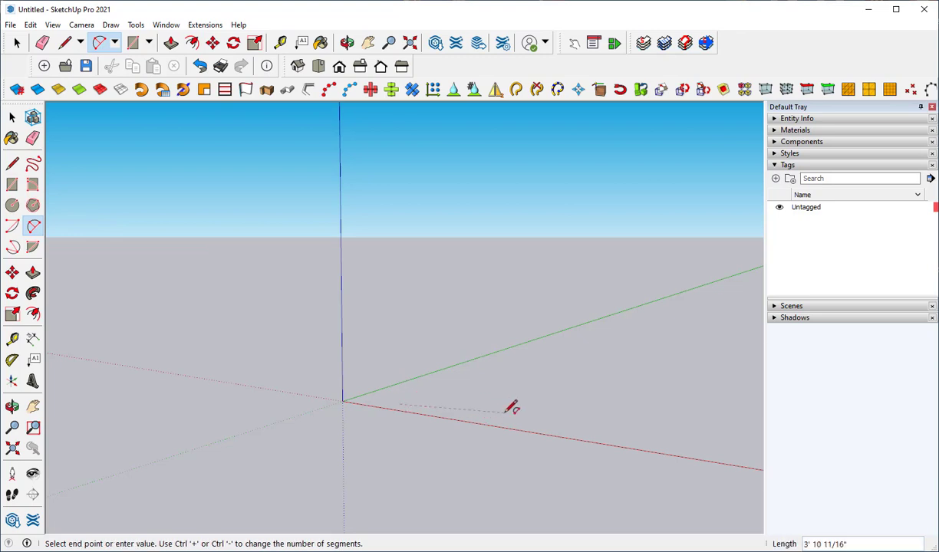
left_click(505, 419)
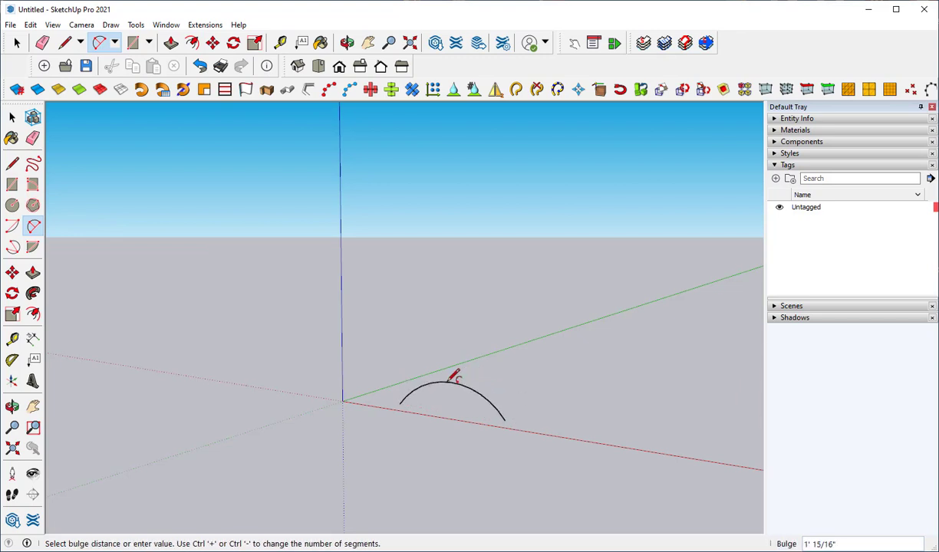
left_click(453, 382)
left_click(11, 116)
left_click(11, 163)
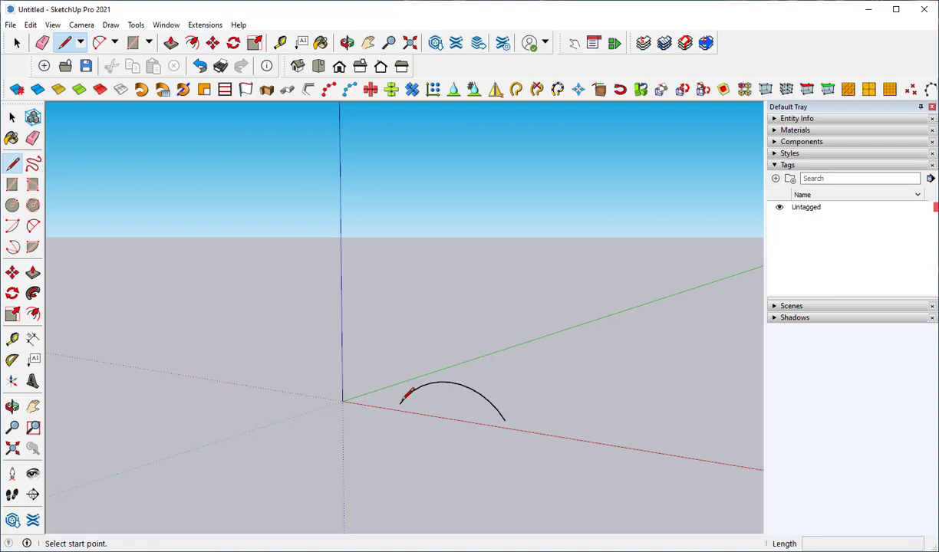
left_click(399, 404)
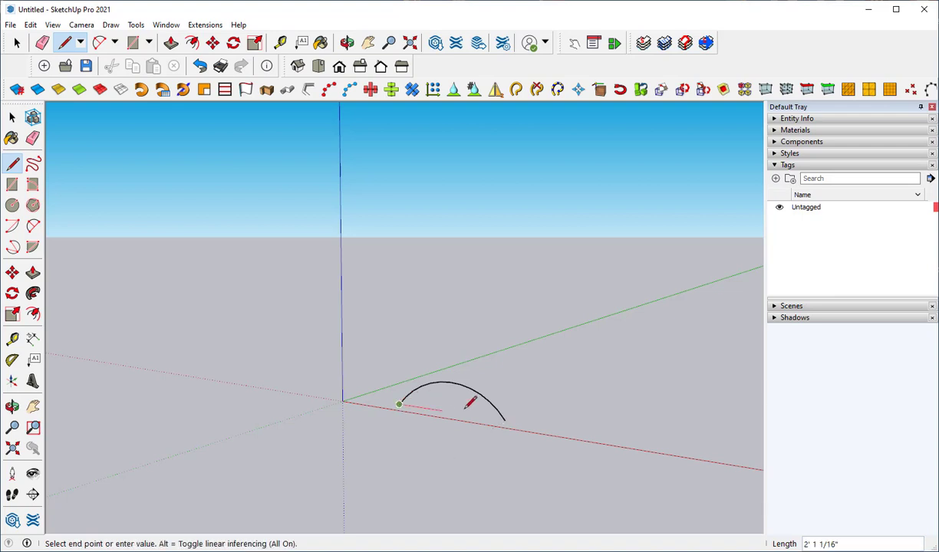
left_click(504, 419)
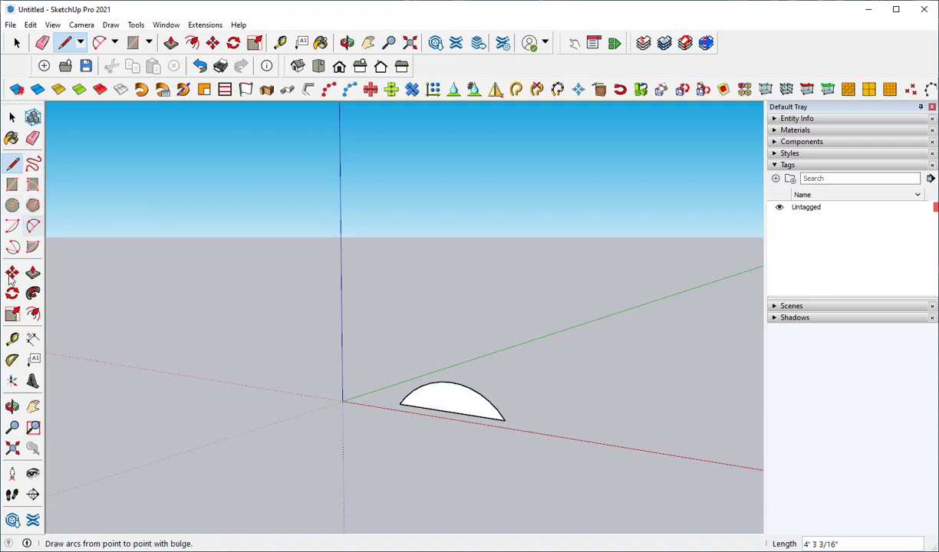
Step: Push/Pull the arch face into a long half-cylinder
left_click(32, 272)
left_click_drag(452, 391, 571, 303)
scroll(299, 358, "down", 3)
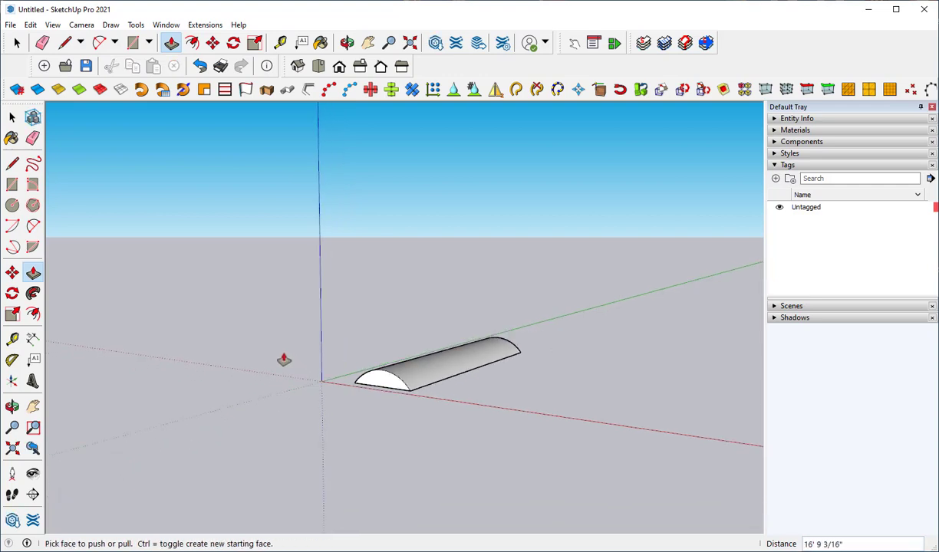
Step: Draw a long rectangle beside the half-cylinder and raise it into a box
left_click(12, 184)
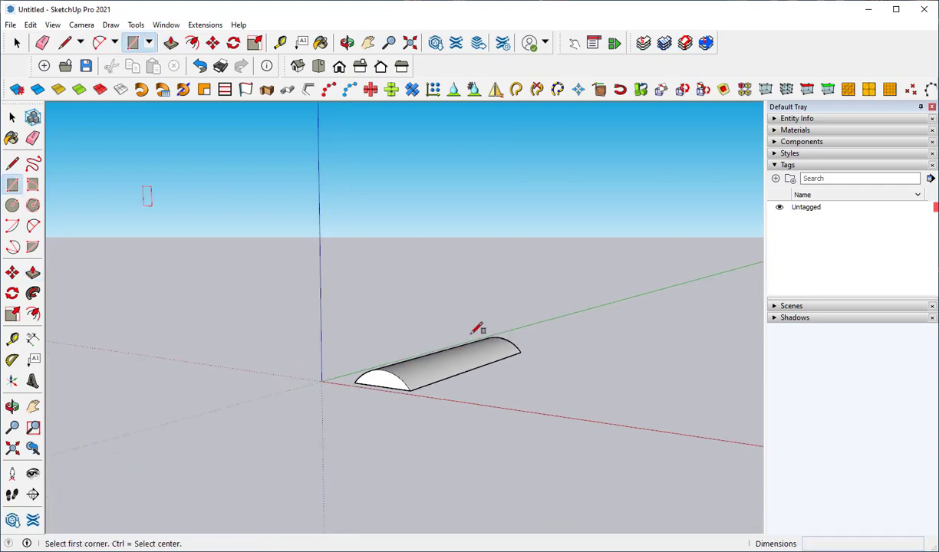
left_click(481, 397)
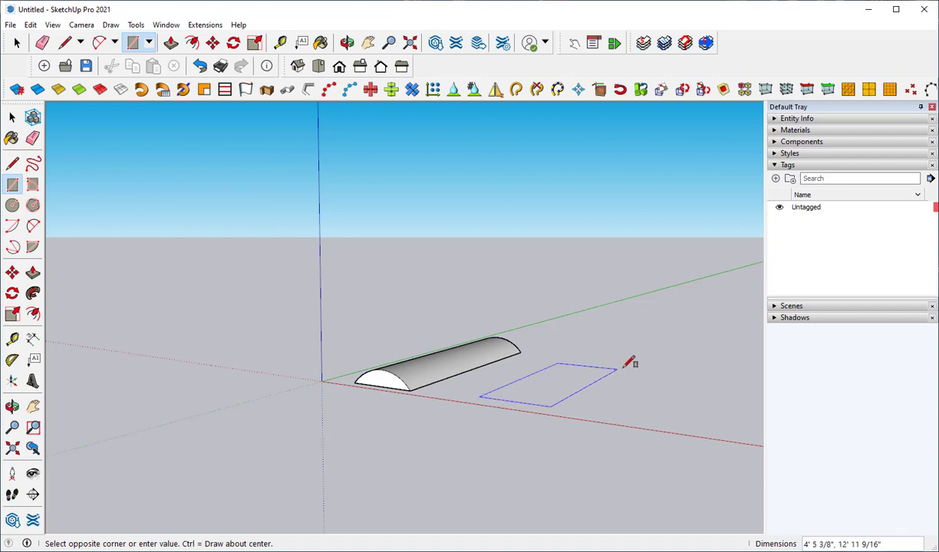
left_click(648, 352)
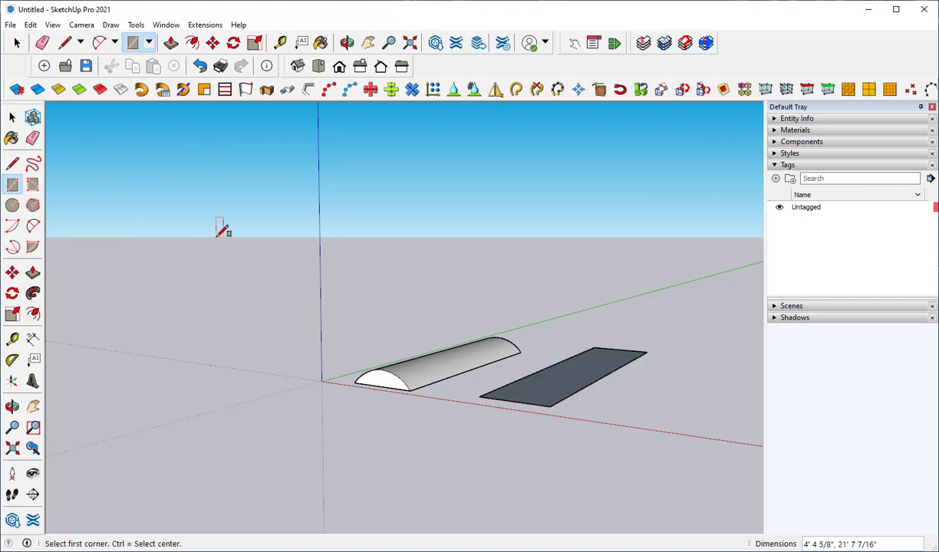
left_click(33, 272)
scroll(555, 383, "up", 2)
left_click(555, 394)
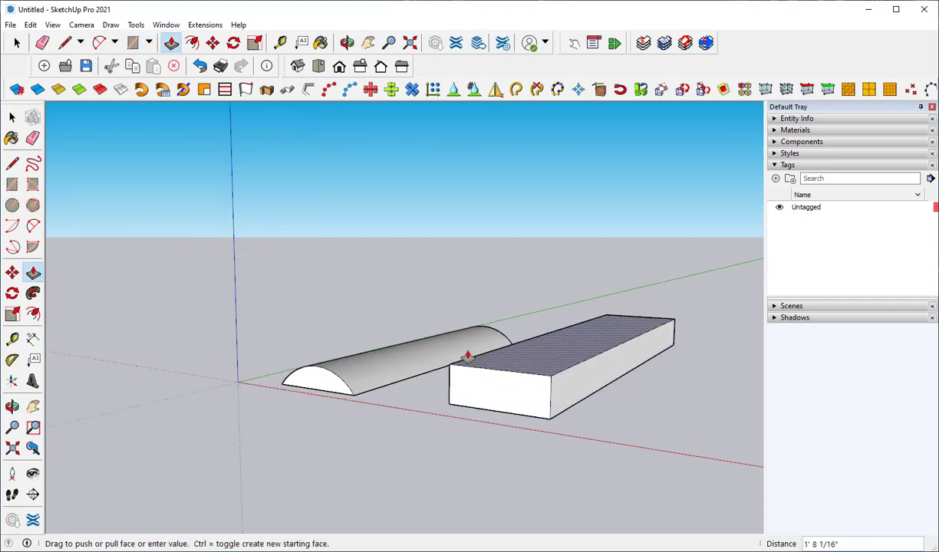
left_click(379, 357)
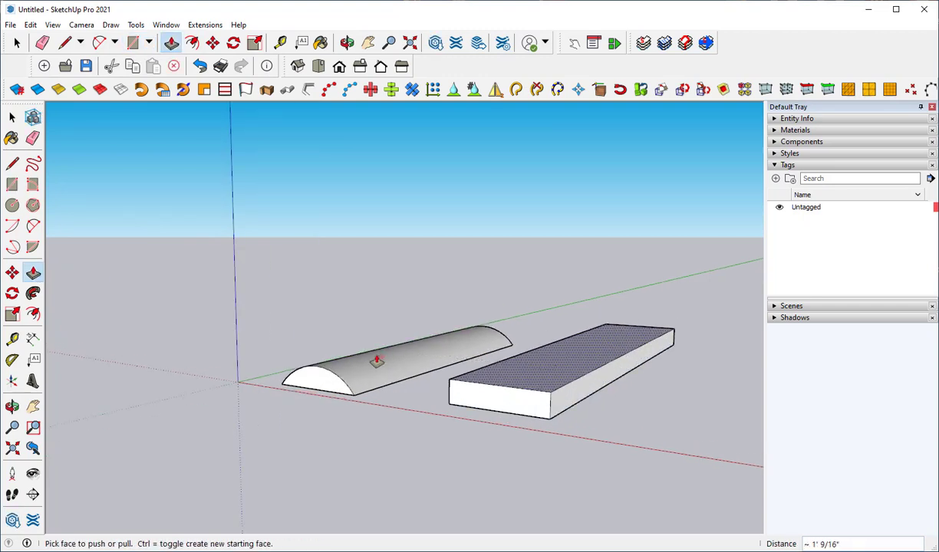
Step: Draw an arc across the box's front end, corner to corner, bulging to the top edge midpoint
left_click(33, 226)
scroll(445, 400, "up", 1)
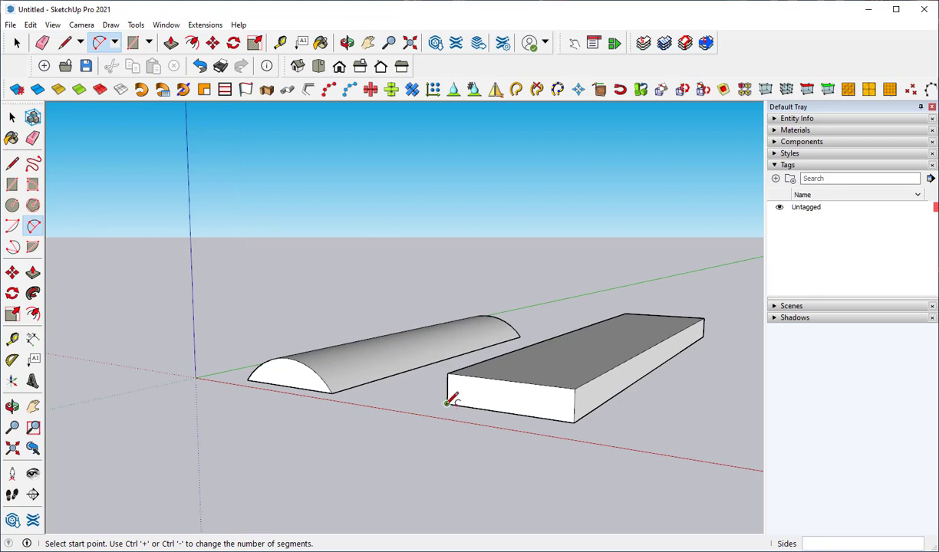
left_click(446, 403)
left_click(573, 422)
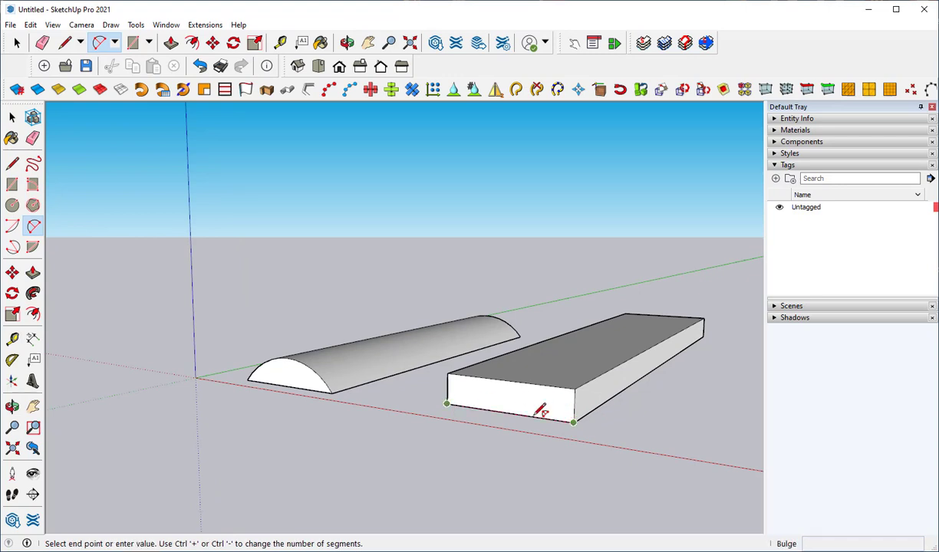
left_click(520, 379)
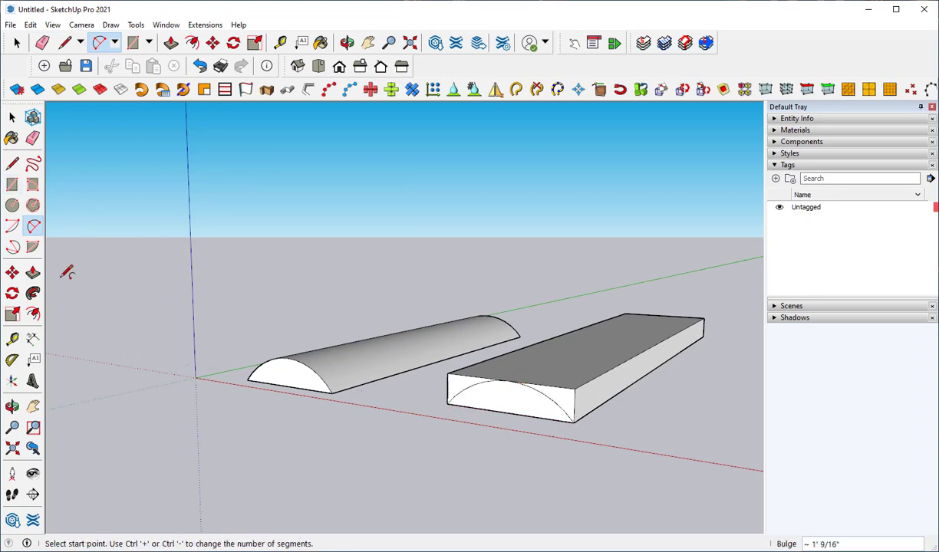
Step: Push both corner pieces above the arc through the box, rounding its top
left_click(32, 273)
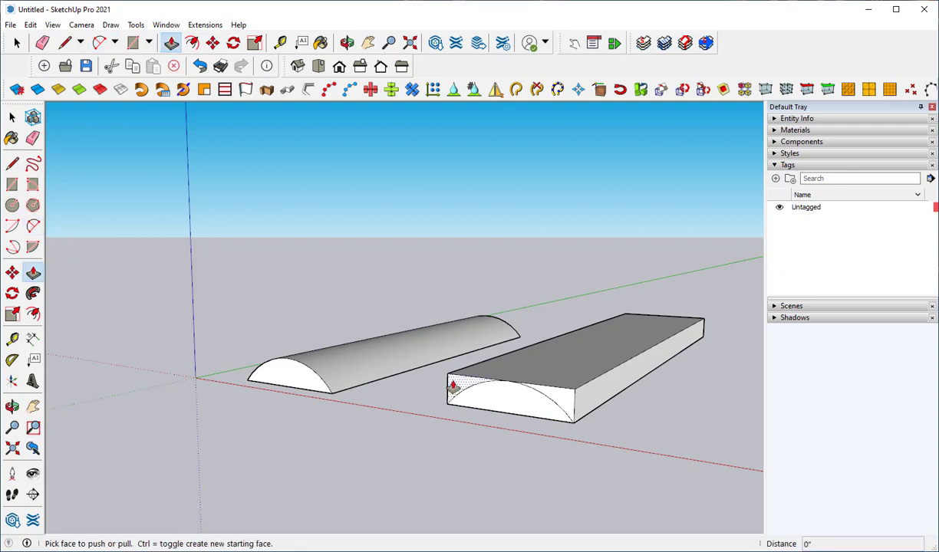
left_click_drag(453, 386, 658, 285)
left_click_drag(537, 386, 620, 476)
scroll(310, 396, "down", 4)
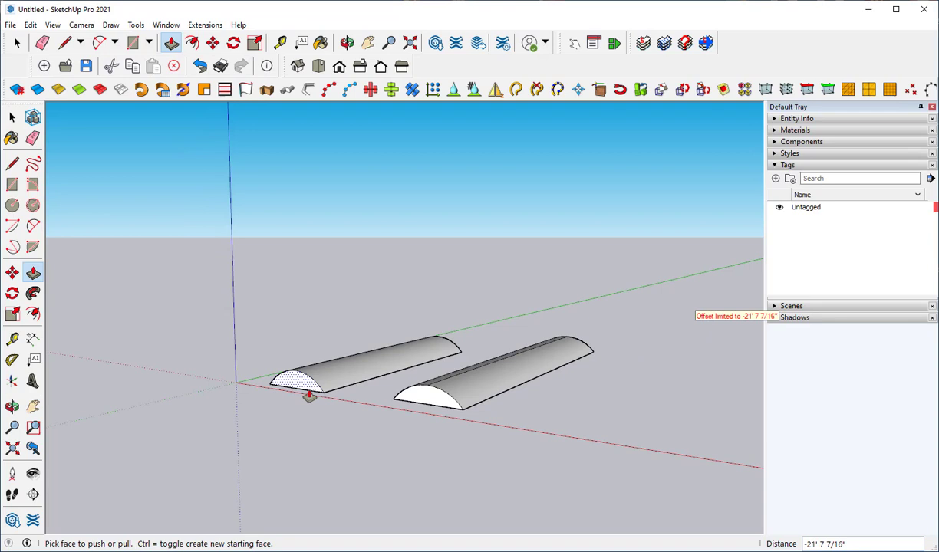
Step: Draw an upright two-point arc on the ground right of the half-cylinders, locked to the blue axis
left_click(35, 227)
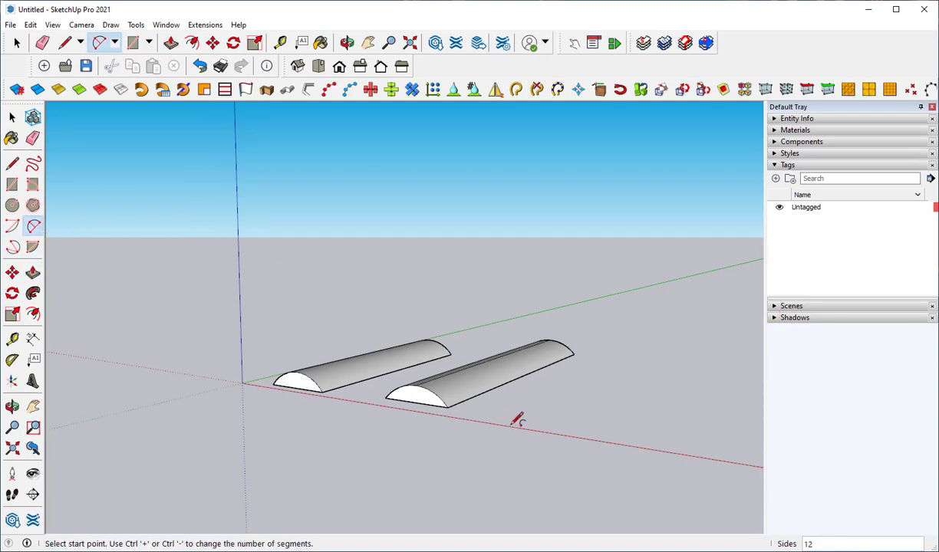
left_click(526, 415)
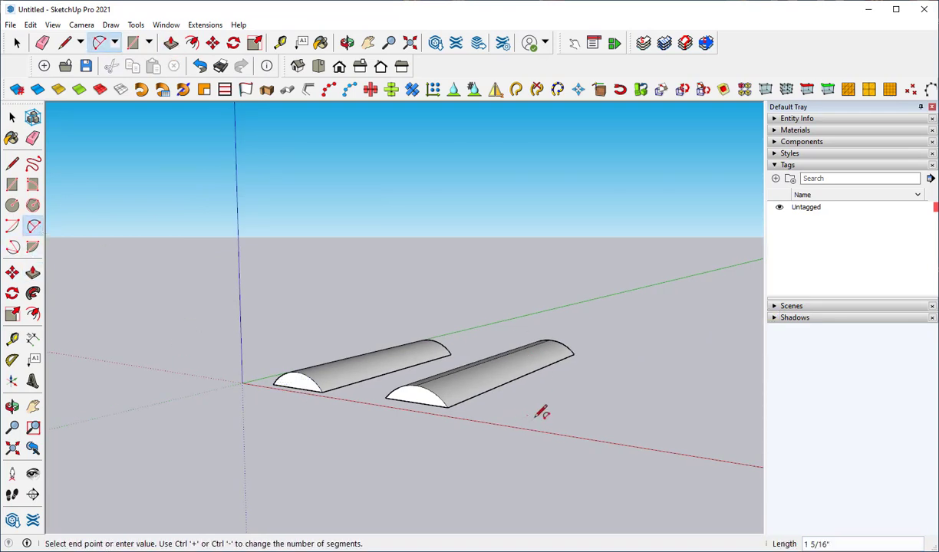
left_click(618, 426)
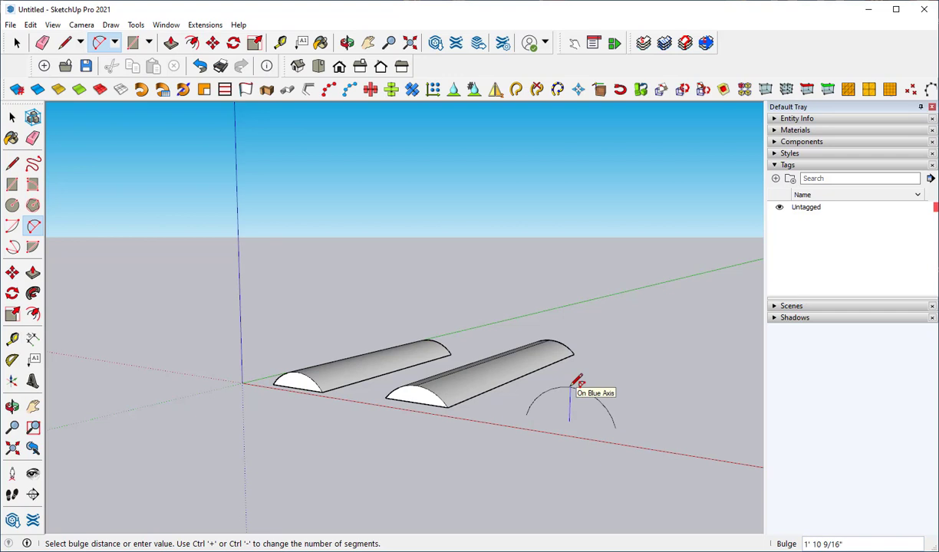
left_click(572, 386)
key("space")
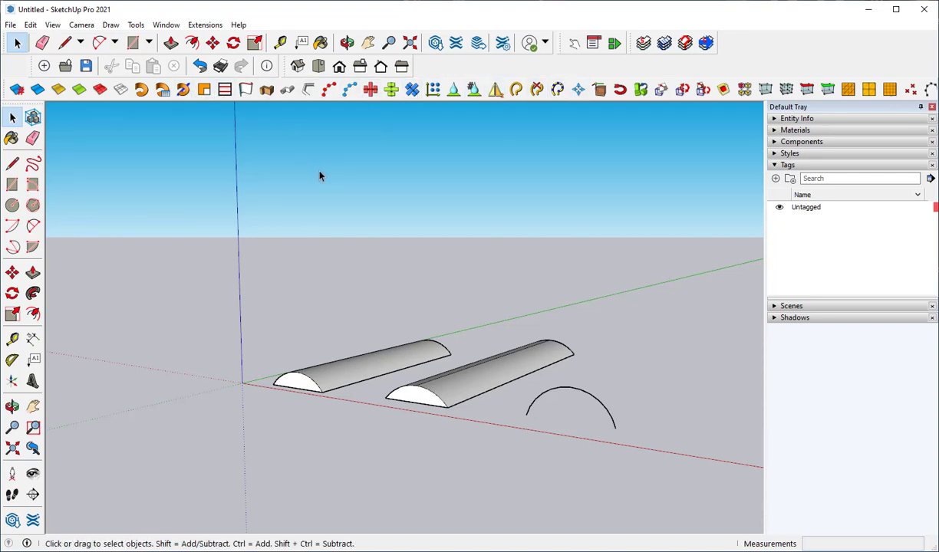
Step: Extrude the standalone arc with Extrude Lines into an open half-cylinder shell
left_click(578, 393)
left_click(246, 90)
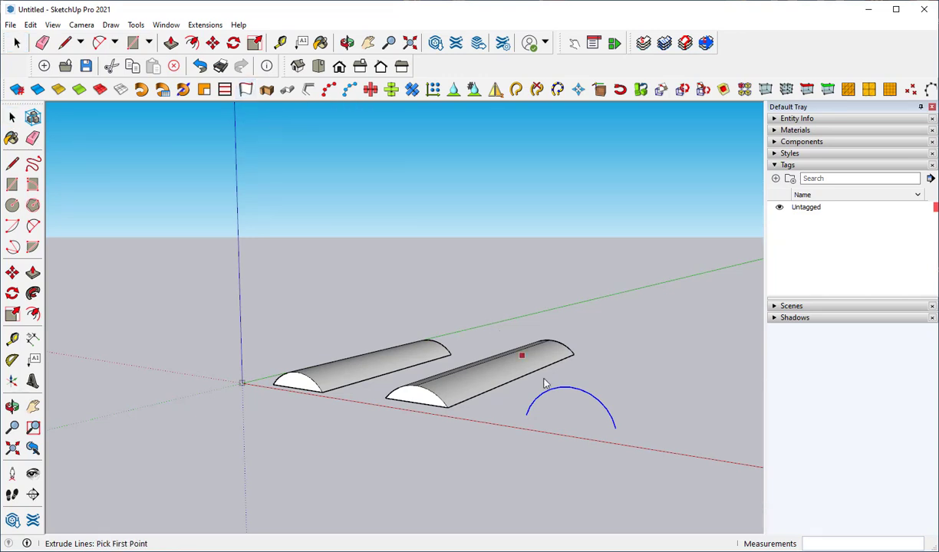
left_click(579, 390)
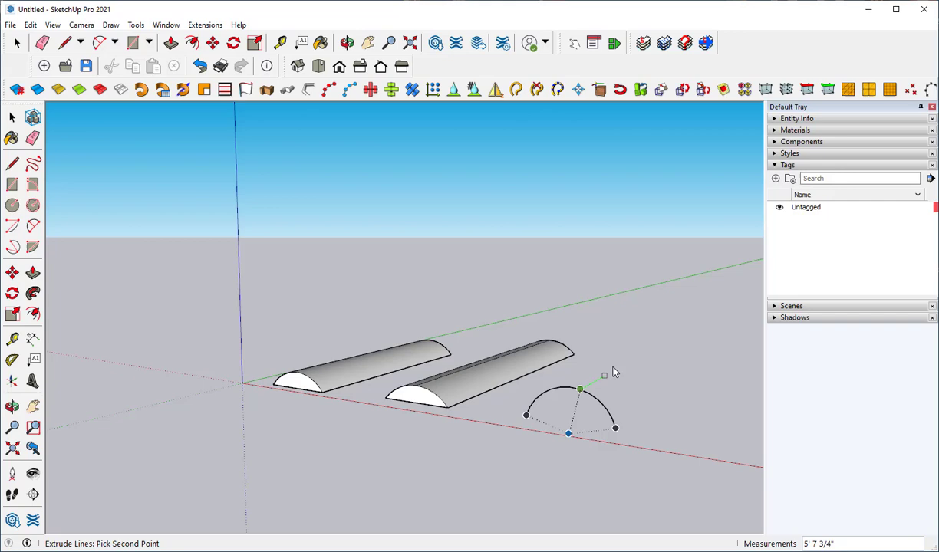
left_click(697, 323)
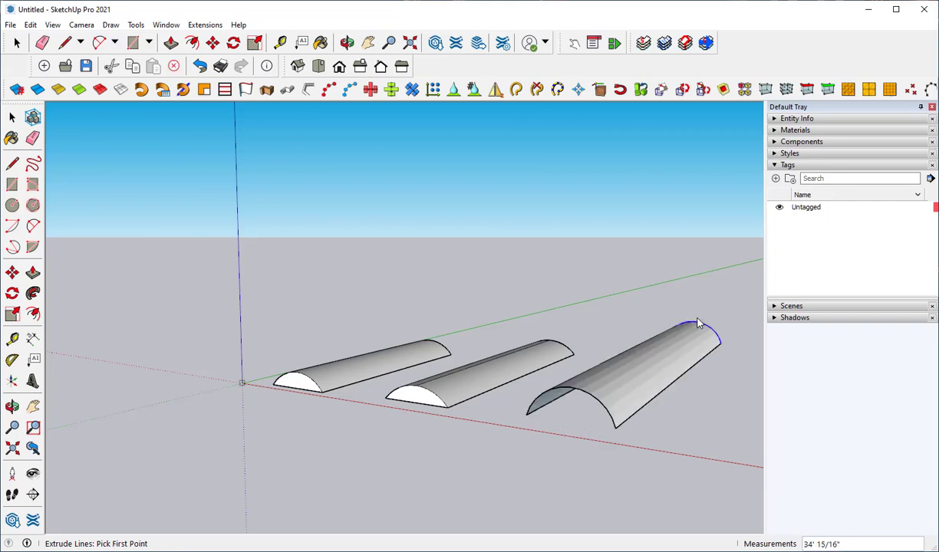
middle_click_drag(514, 458, 528, 424)
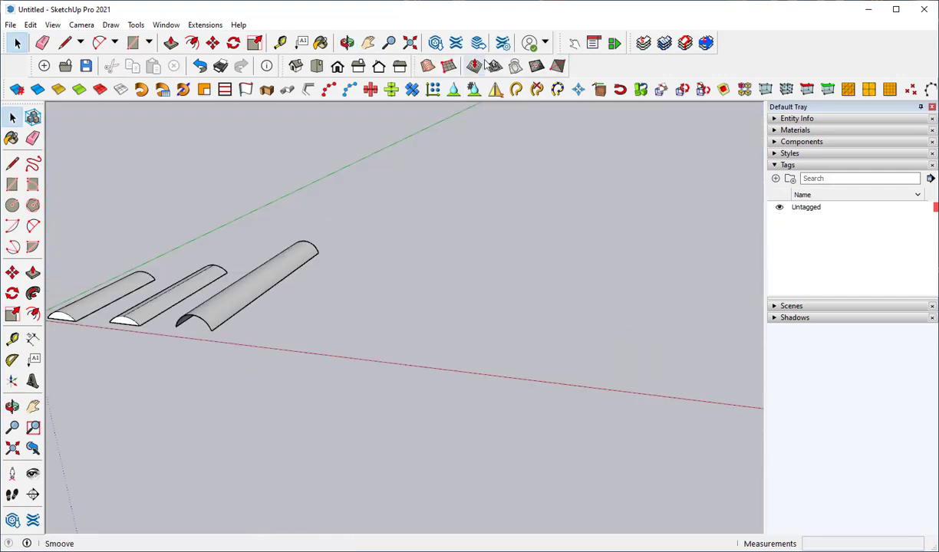
Step: Enable the Sandbox toolbar from the toolbar list
right_click(595, 67)
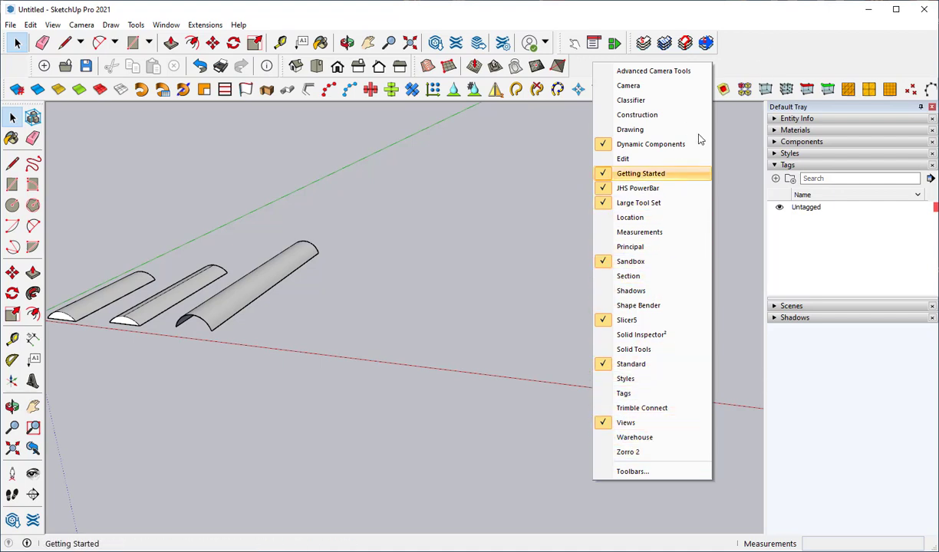
left_click(712, 78)
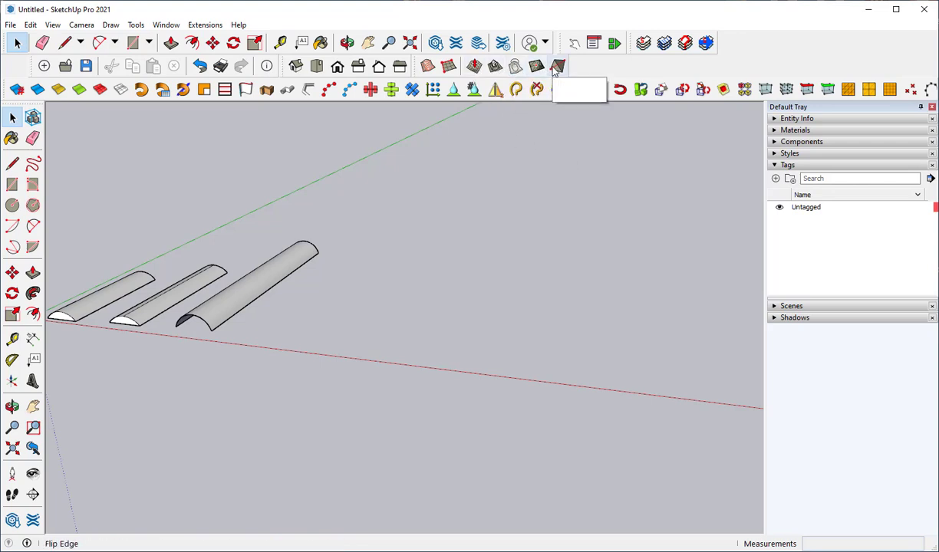
Step: Create a flat Sandbox From Scratch grid with 10' spacing beside the three half-cylinders
left_click(450, 68)
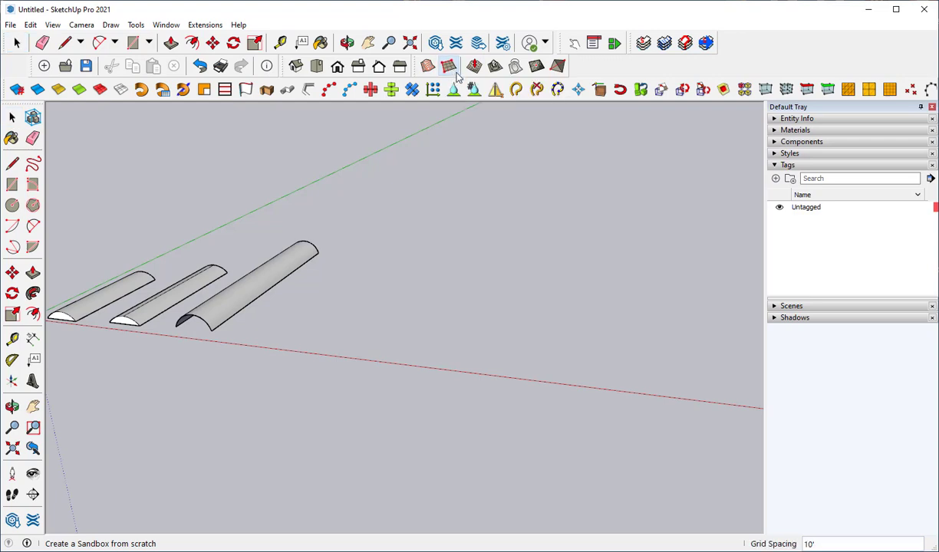
left_click(353, 344)
left_click(622, 375)
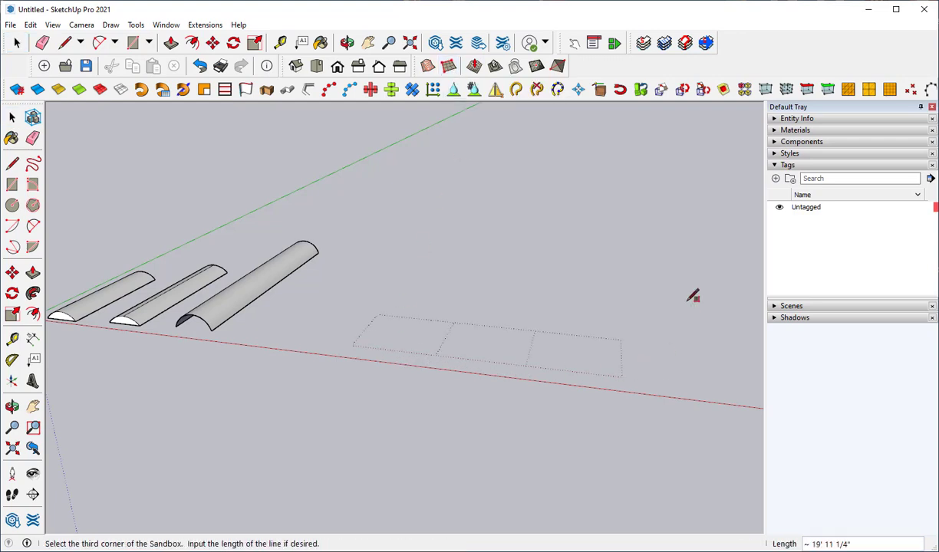
left_click(706, 222)
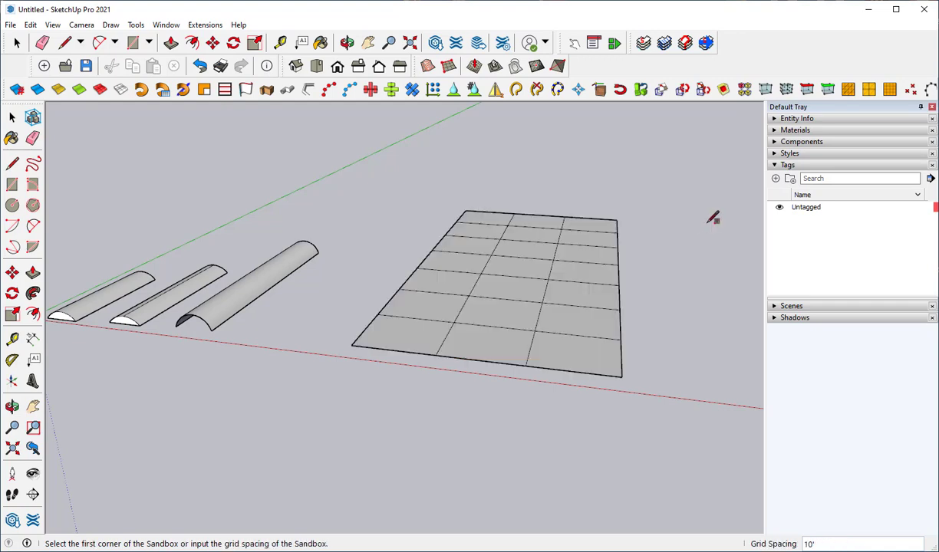
Step: Explode the sandbox grid group into loose, editable faces
key("space")
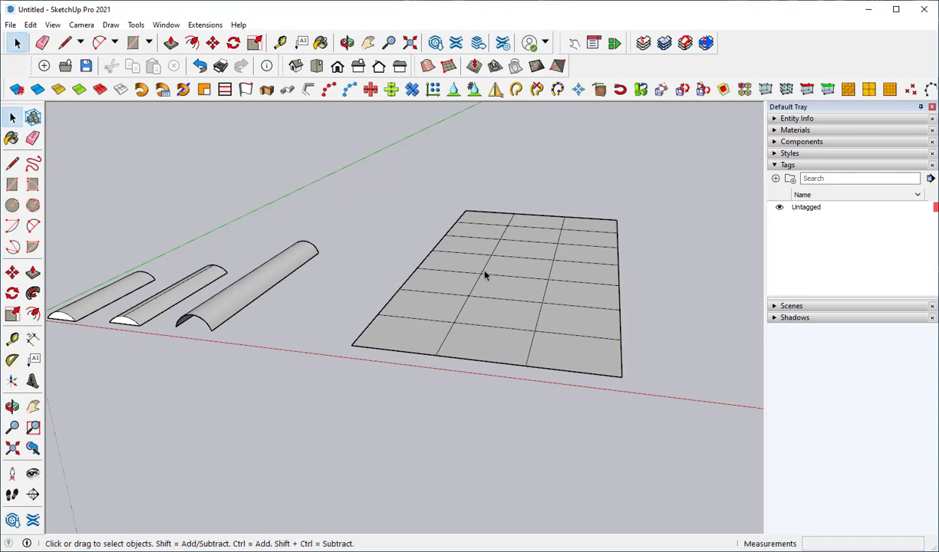
right_click(506, 266)
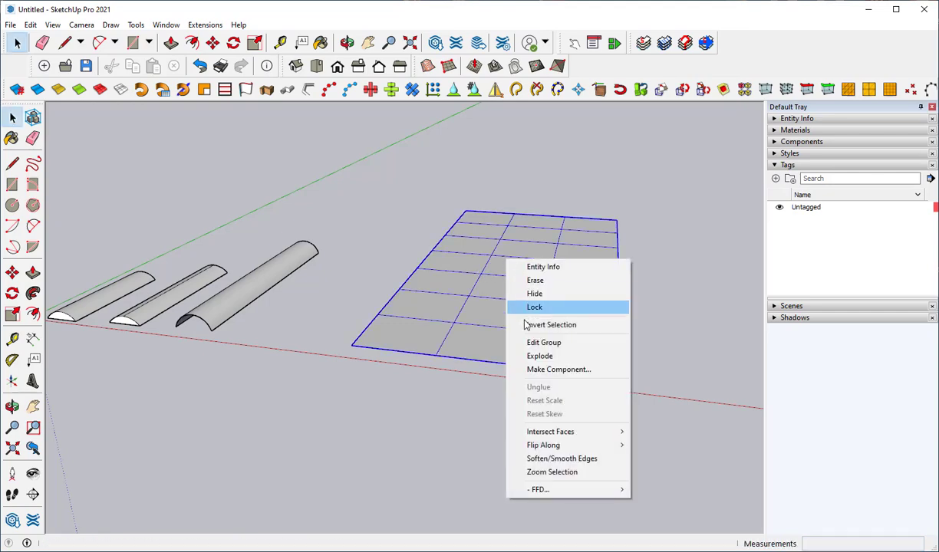
left_click(534, 357)
middle_click_drag(530, 361, 527, 307)
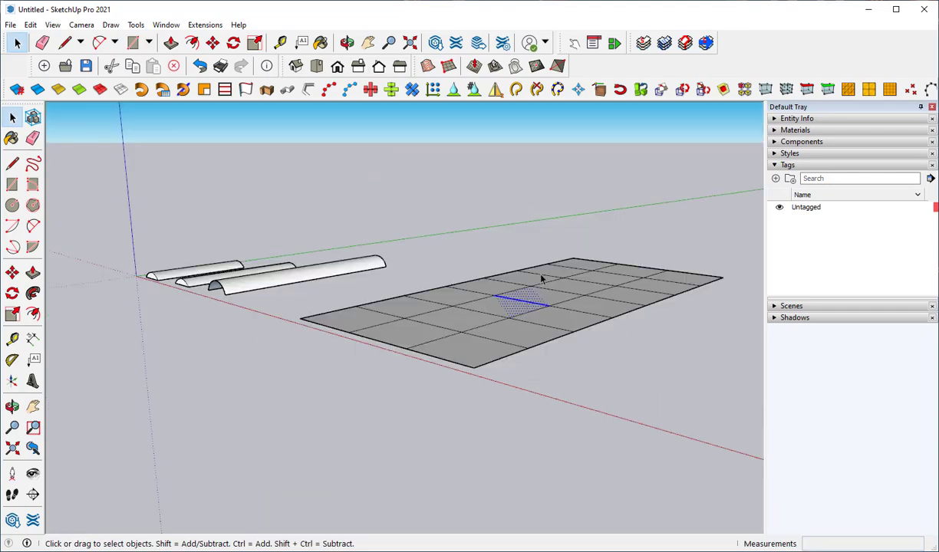
Step: Select a patch of grid faces and offset it with the Smoove tool
left_click(551, 294)
left_click(538, 304)
left_click(570, 290, "ctrl")
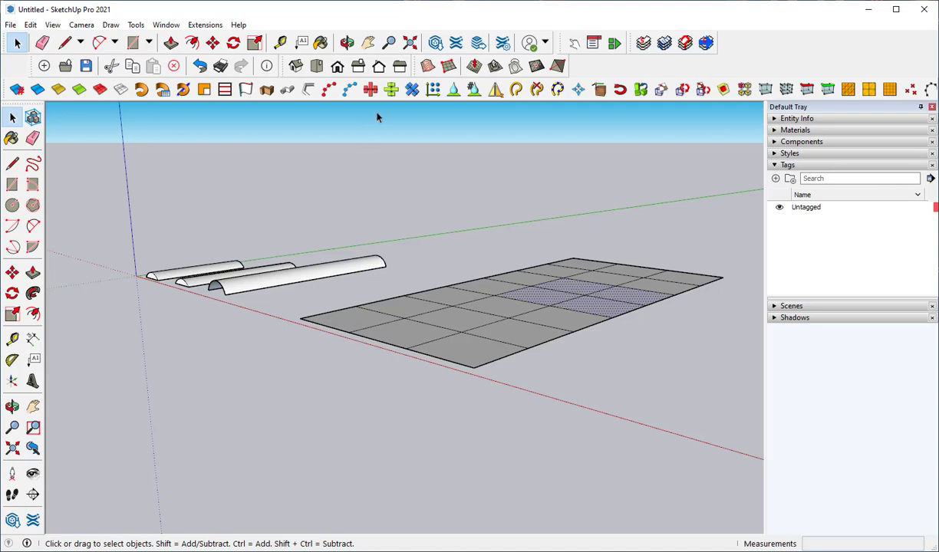
left_click(451, 66)
left_click(585, 295)
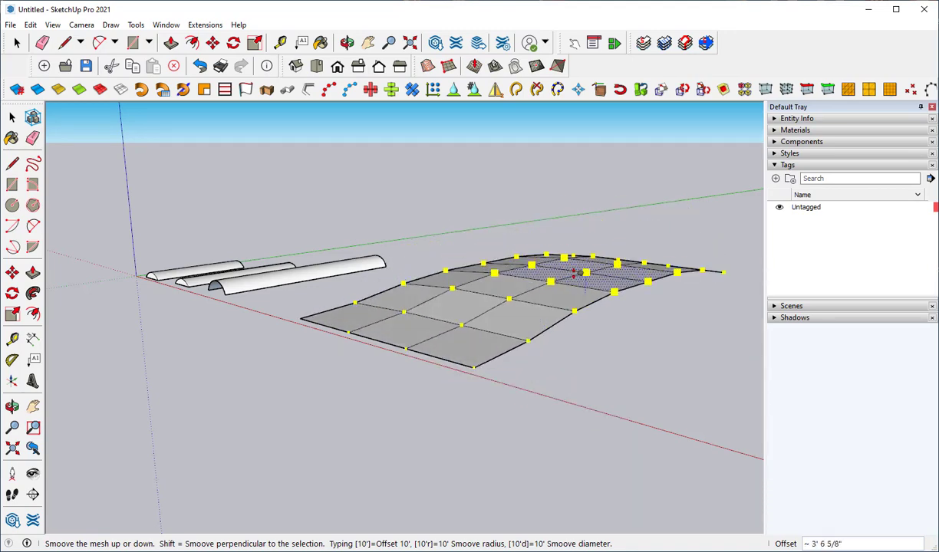
left_click(583, 275)
Step: Smoove the patch down and then up, arching the grid's far end into a 30' radius ramp
middle_click_drag(514, 345, 538, 321)
left_click(545, 322)
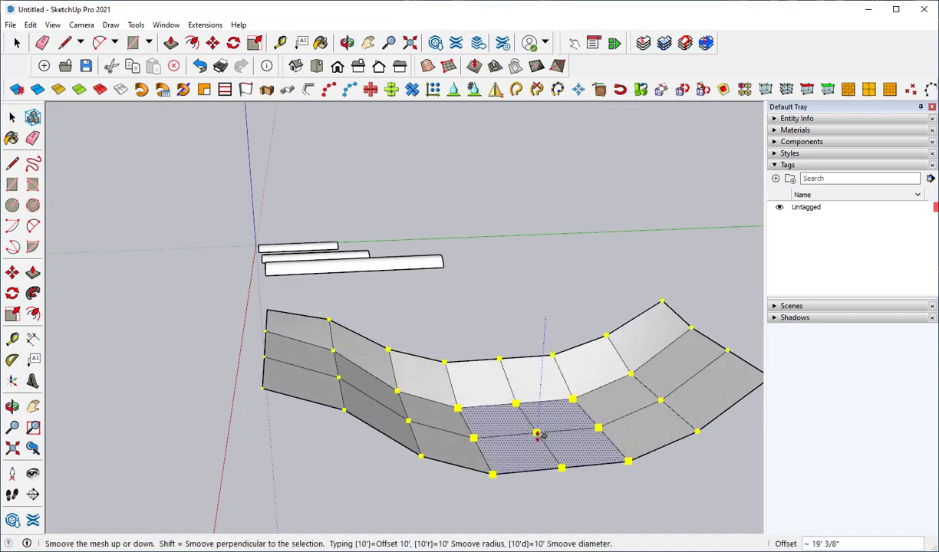
left_click(381, 384)
left_click(335, 363)
left_click(357, 326)
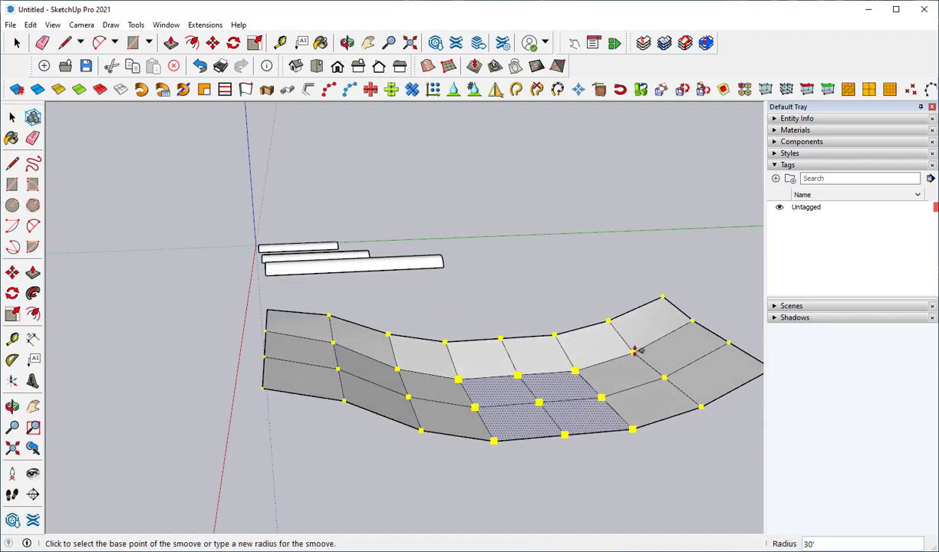
left_click(598, 333)
left_click(585, 201)
middle_click_drag(584, 201, 566, 415)
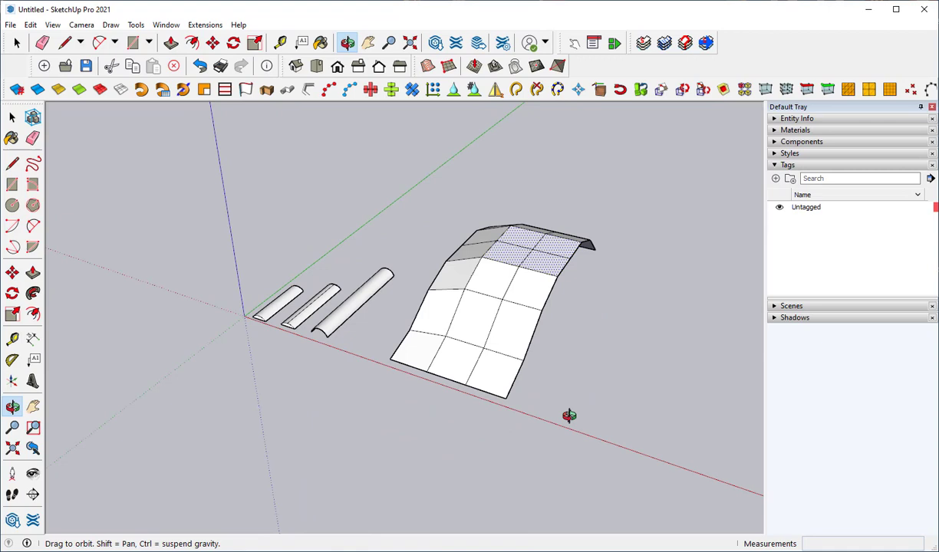
Step: Draw a wide open arc on the ground to the right of the warped sandbox surface
left_click(12, 117)
scroll(109, 272, "down", 2)
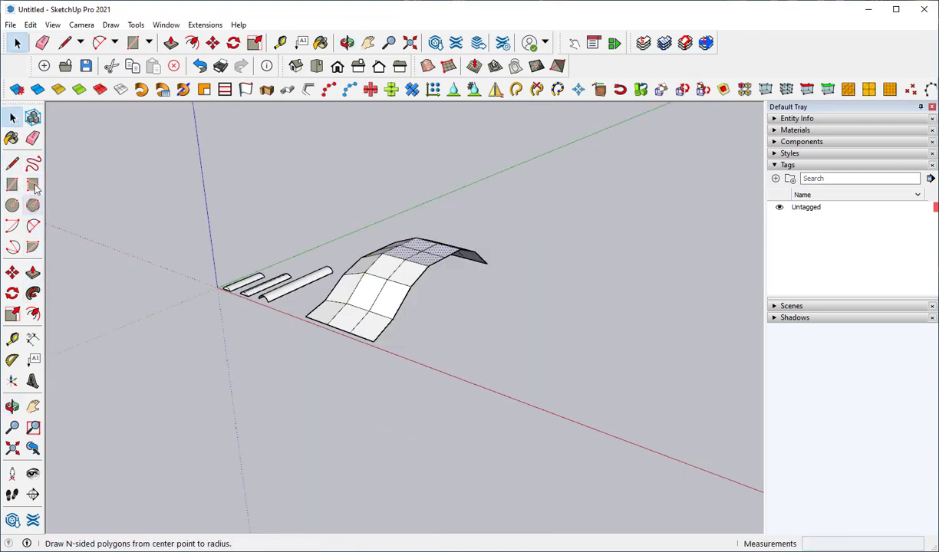
left_click(12, 164)
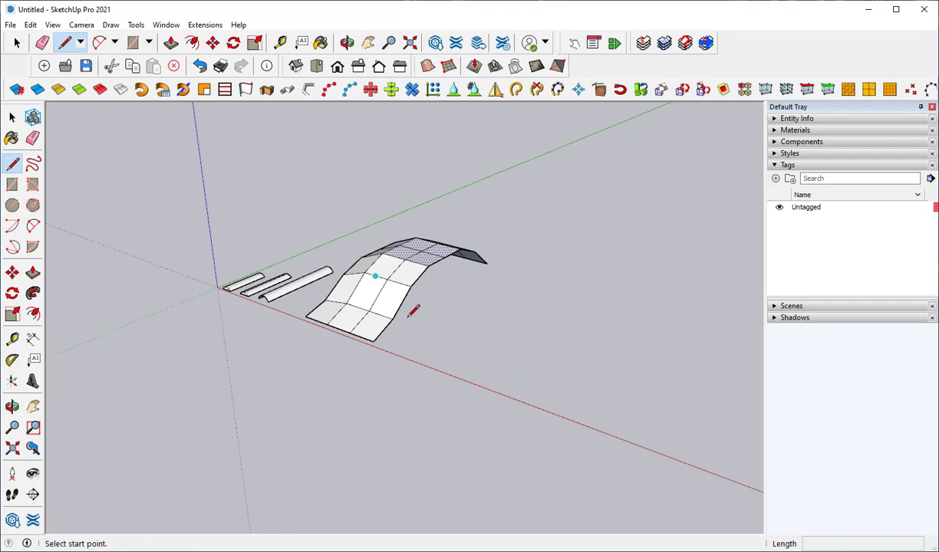
left_click(474, 365)
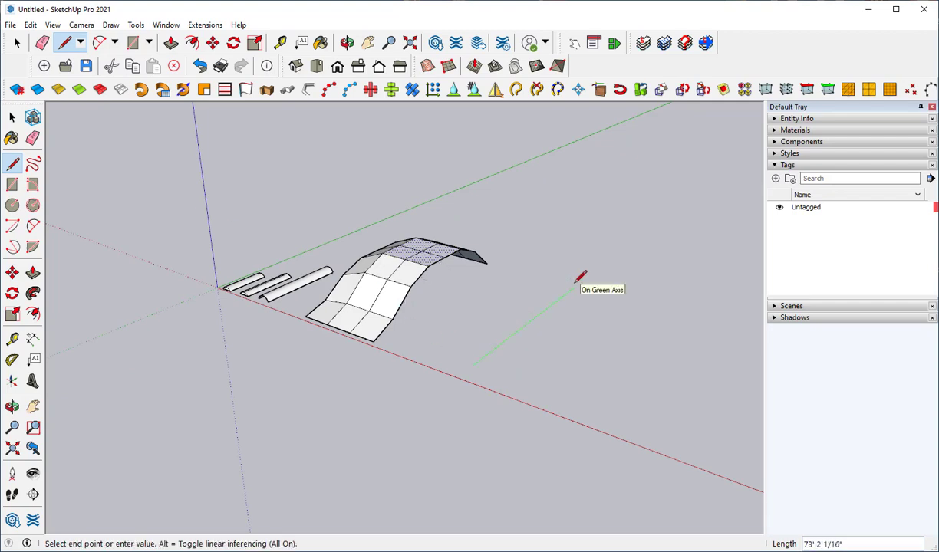
key("a")
left_click(461, 352)
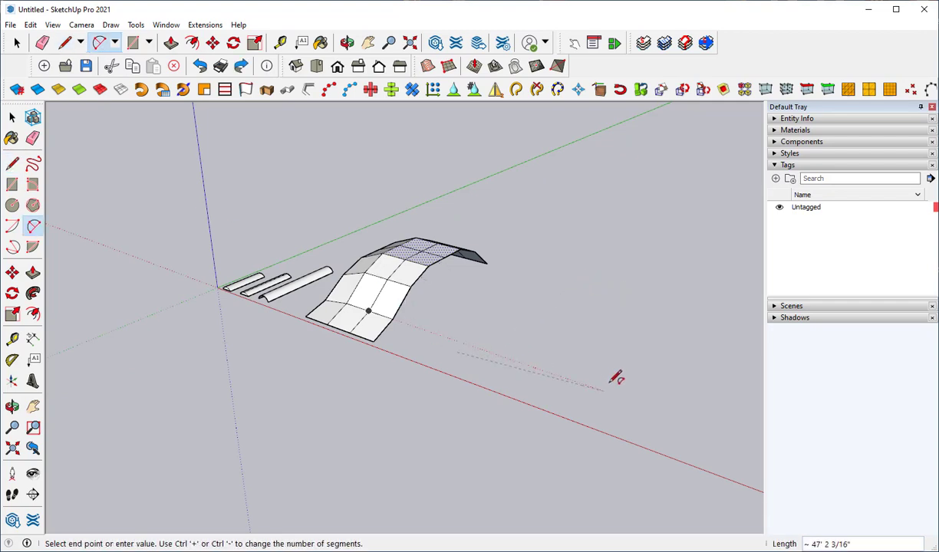
left_click(607, 385)
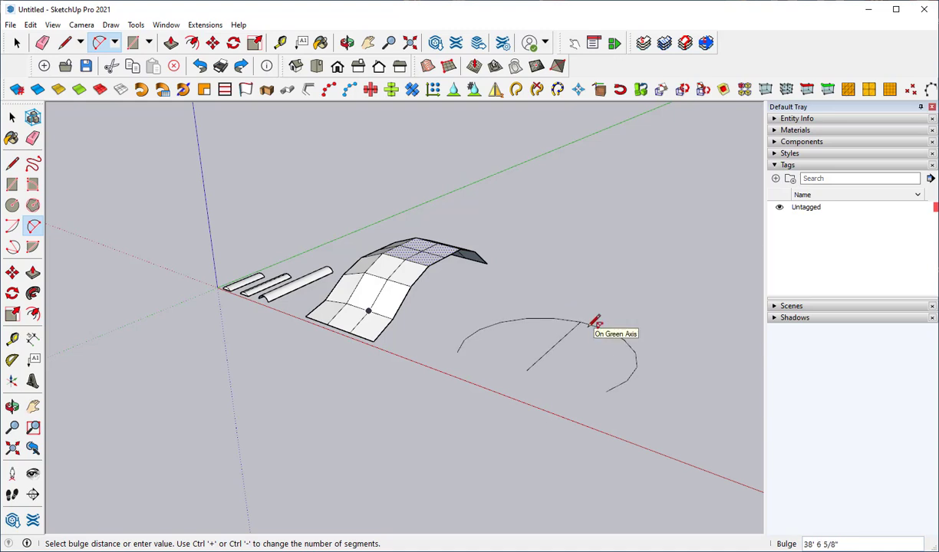
left_click(595, 322)
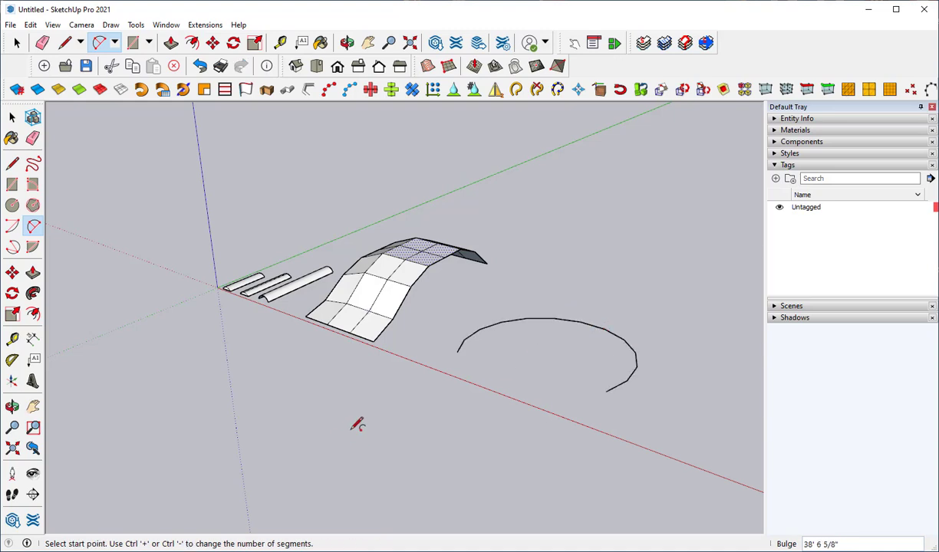
middle_click_drag(355, 426, 359, 397)
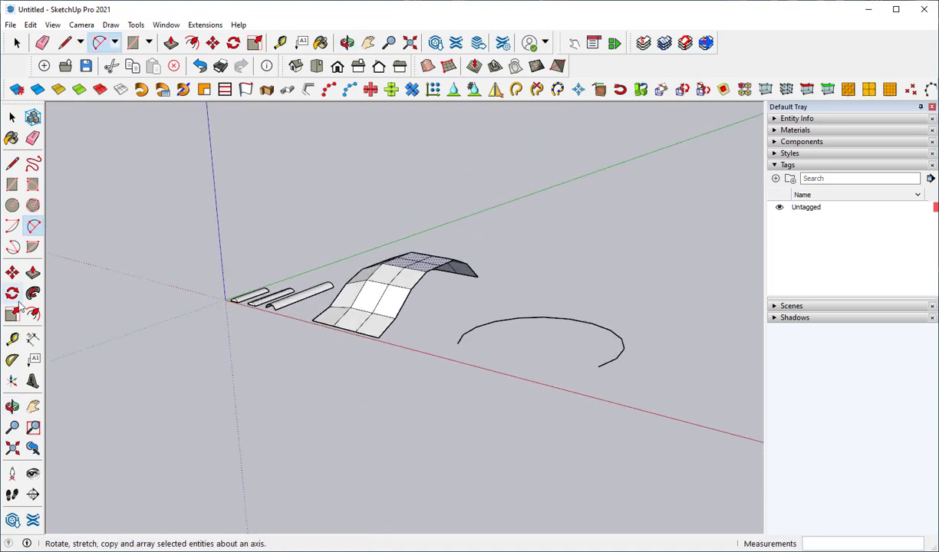
Step: Draw a small upright circle centred on the arc's endpoint
left_click(13, 206)
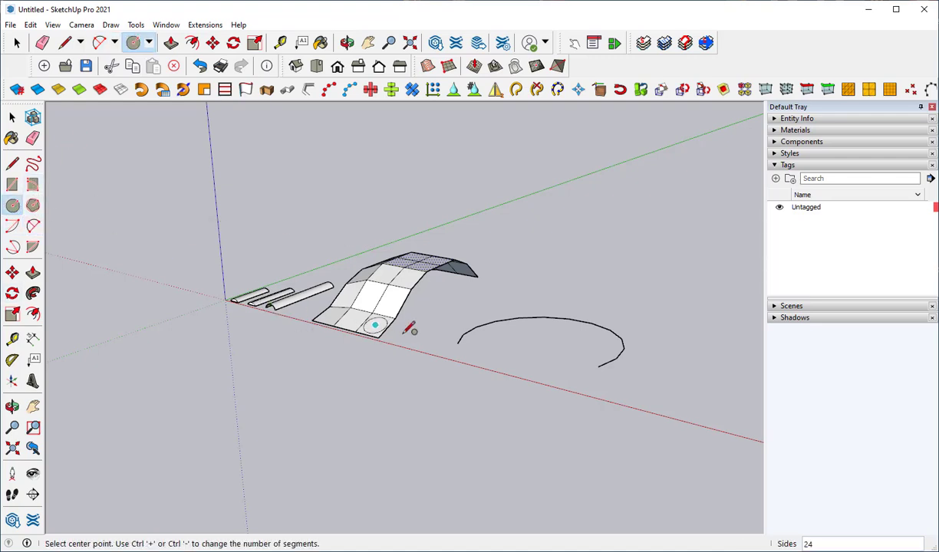
key("Right")
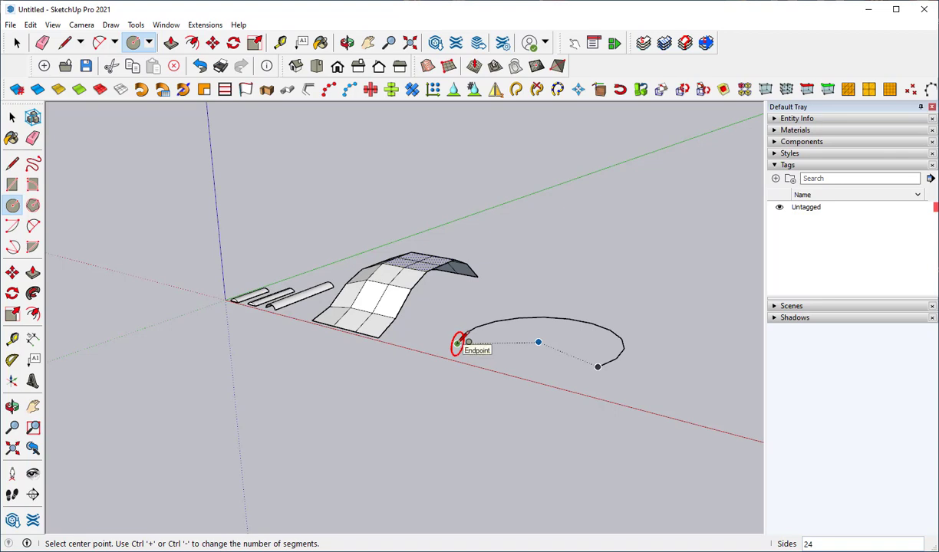
left_click(457, 342)
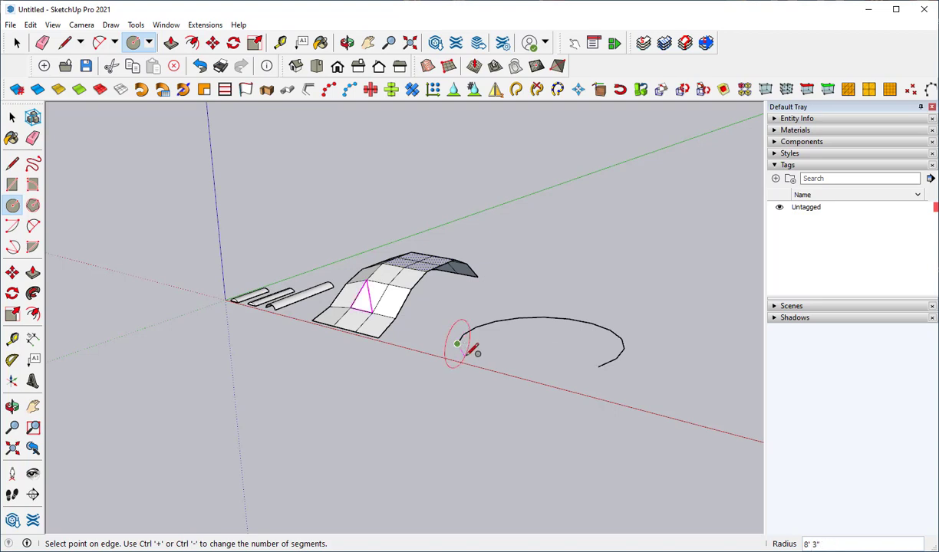
scroll(467, 347, "up", 1)
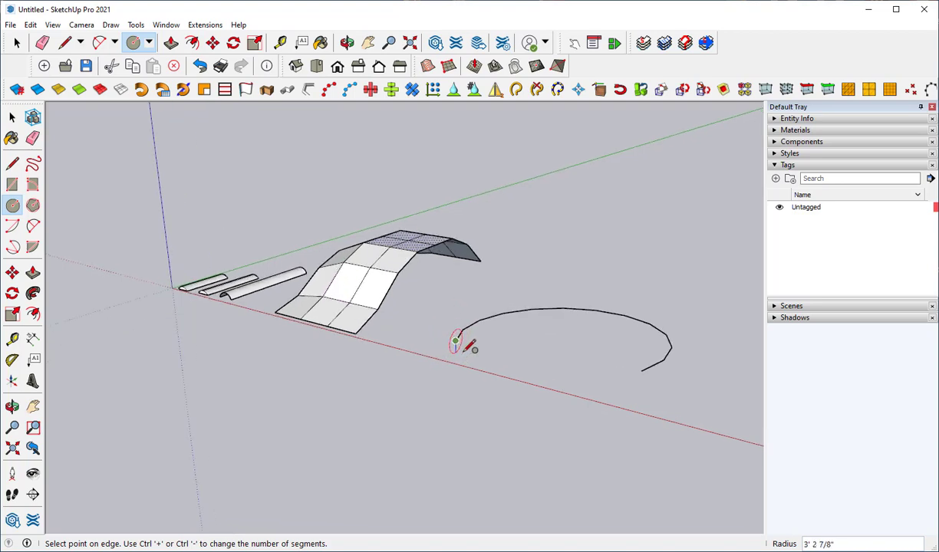
left_click(469, 348)
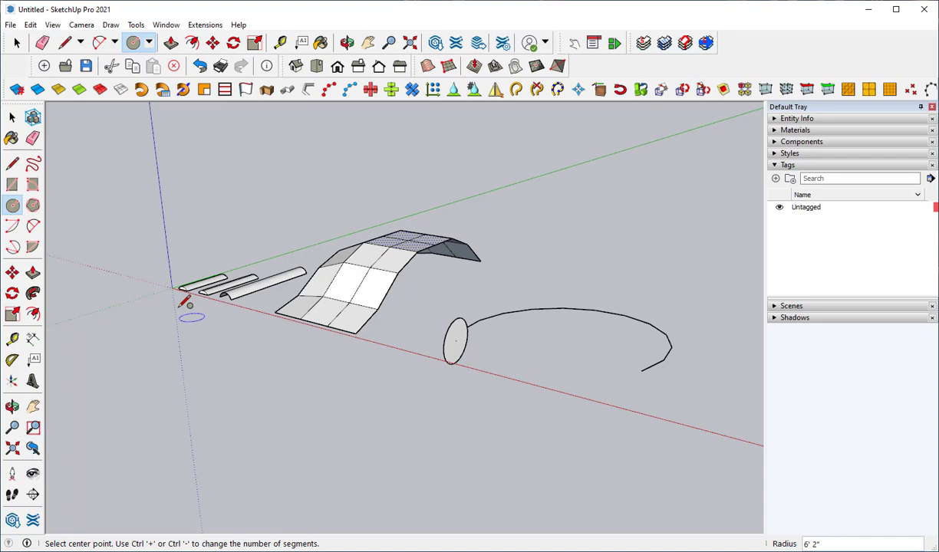
key("space")
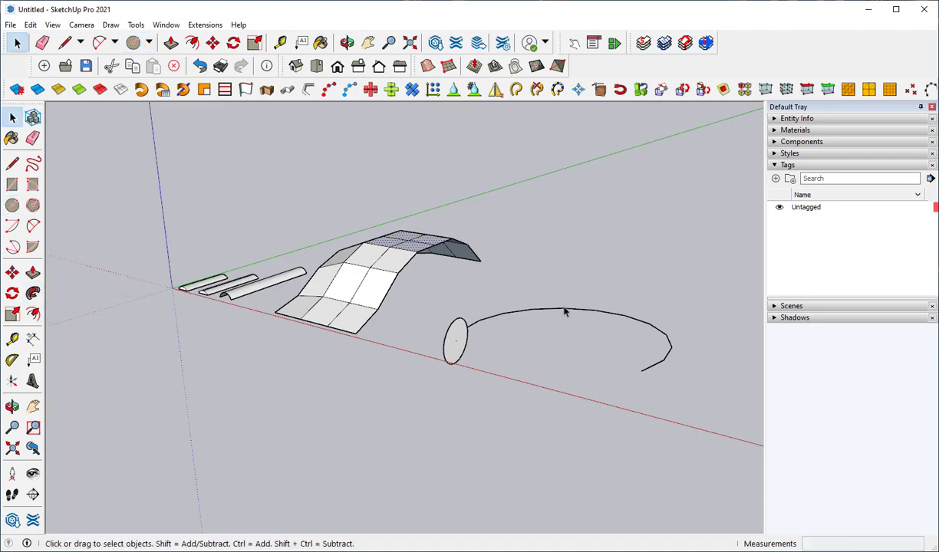
Step: Sweep the circle along the arc with Follow Me to form a curved tube
left_click(567, 311)
left_click(33, 294)
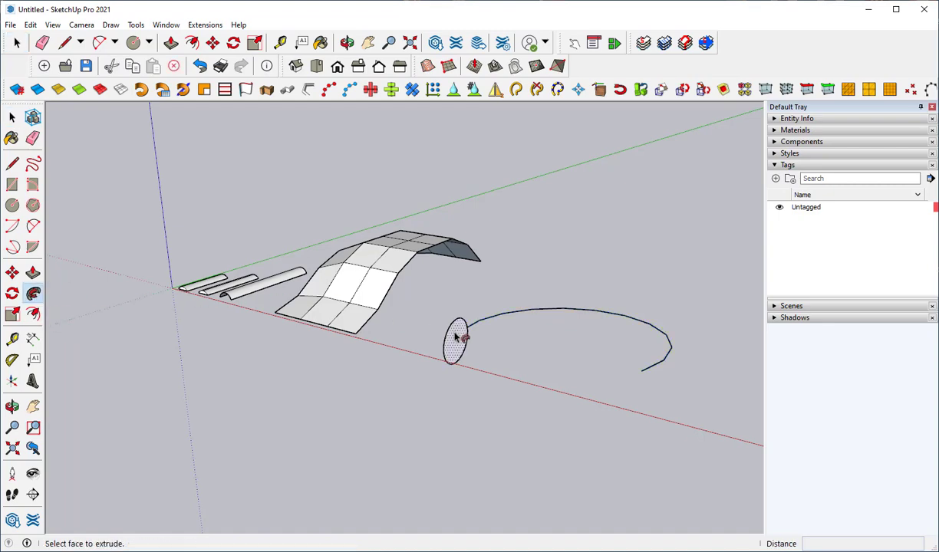
left_click(455, 338)
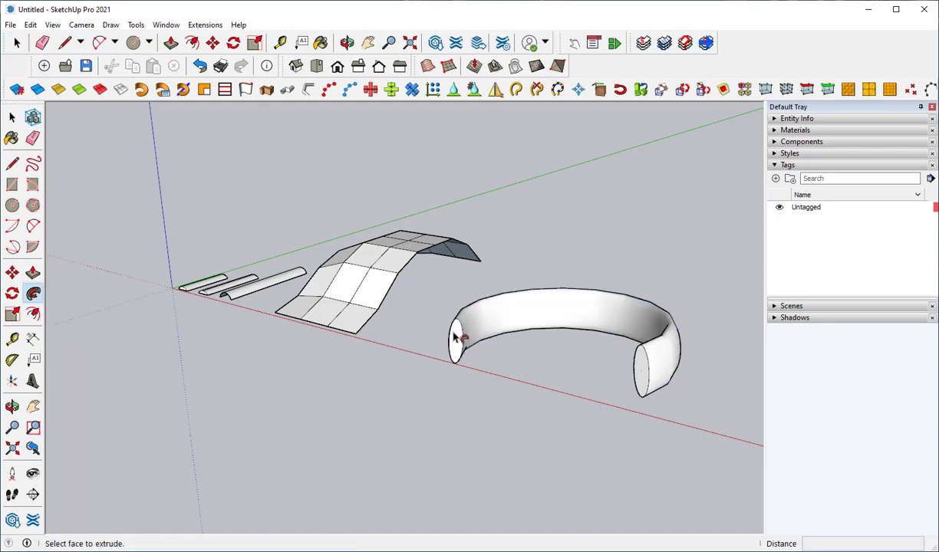
middle_click_drag(458, 335, 307, 358)
scroll(306, 357, "down", 4)
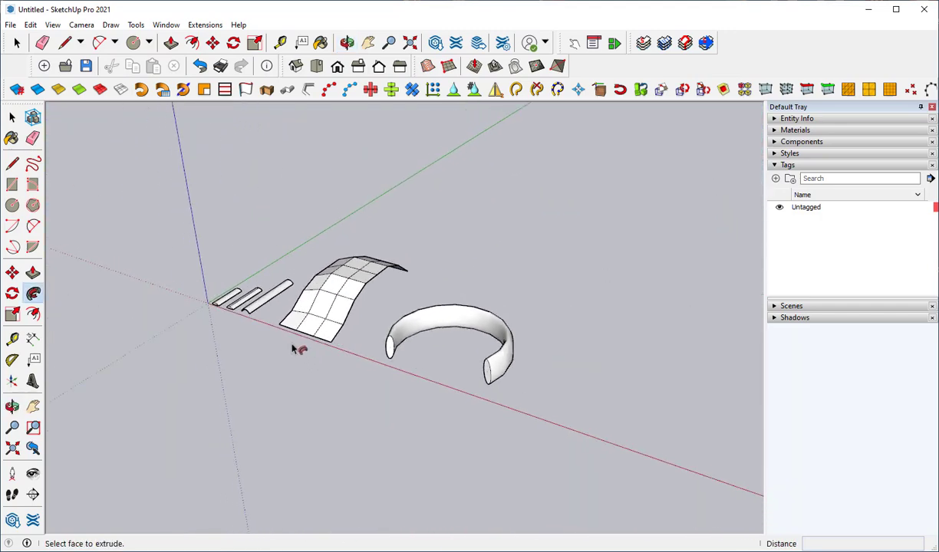
Step: Draw a flat circular disc on the ground beside the tube
left_click(13, 207)
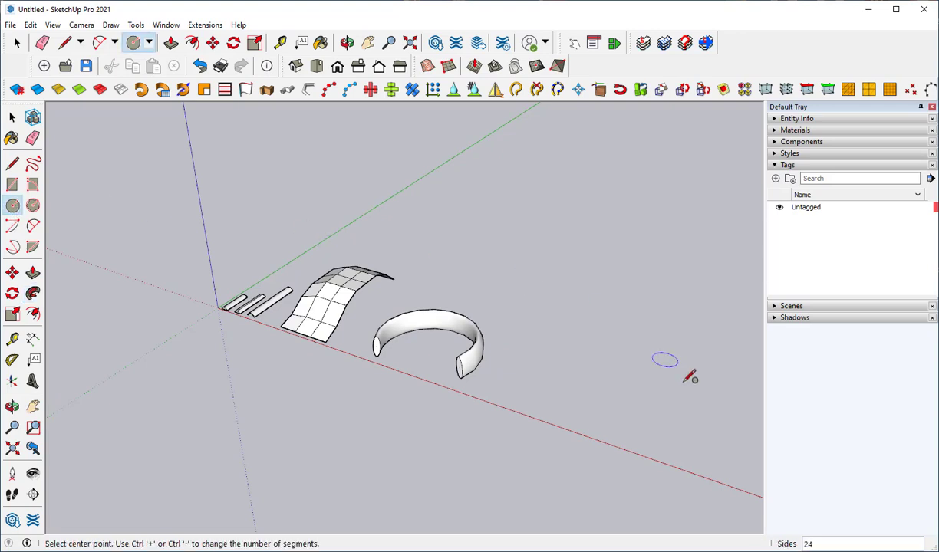
left_click(586, 383)
left_click(633, 396)
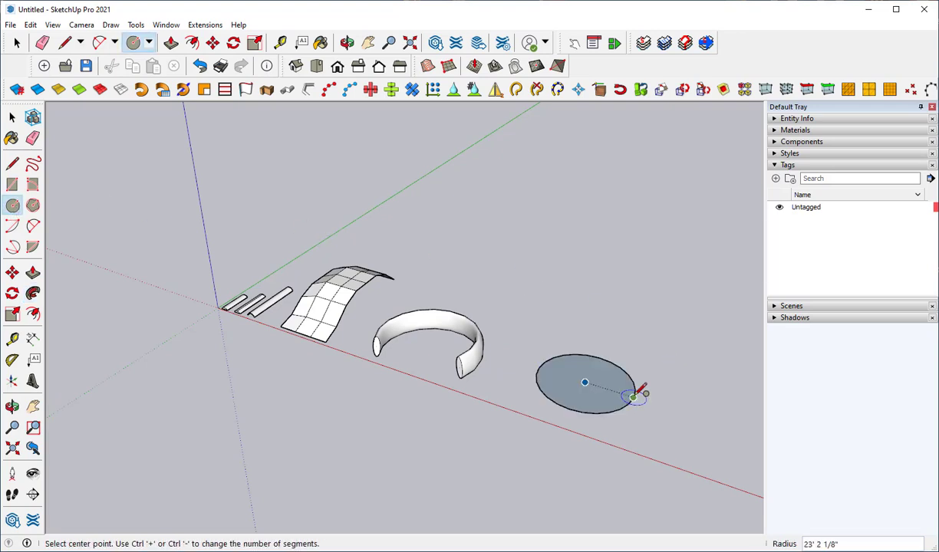
middle_click_drag(360, 447, 342, 397)
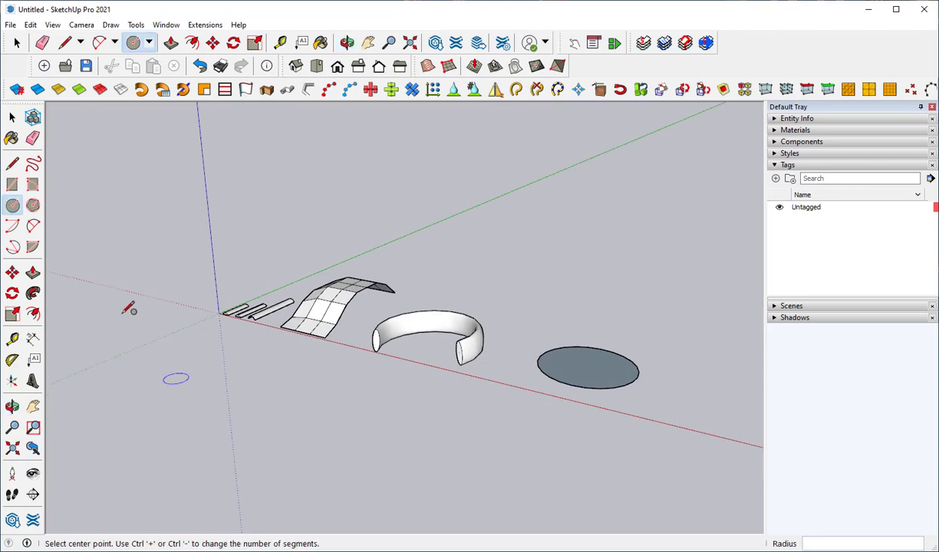
Step: Draw an upright circle centred on the disc, reaching its edge
left_click(13, 205)
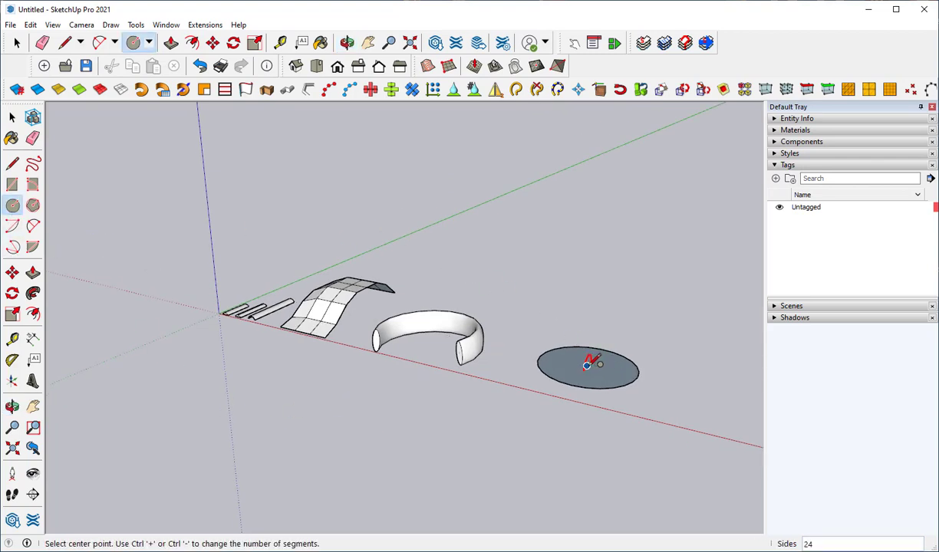
left_click(588, 365)
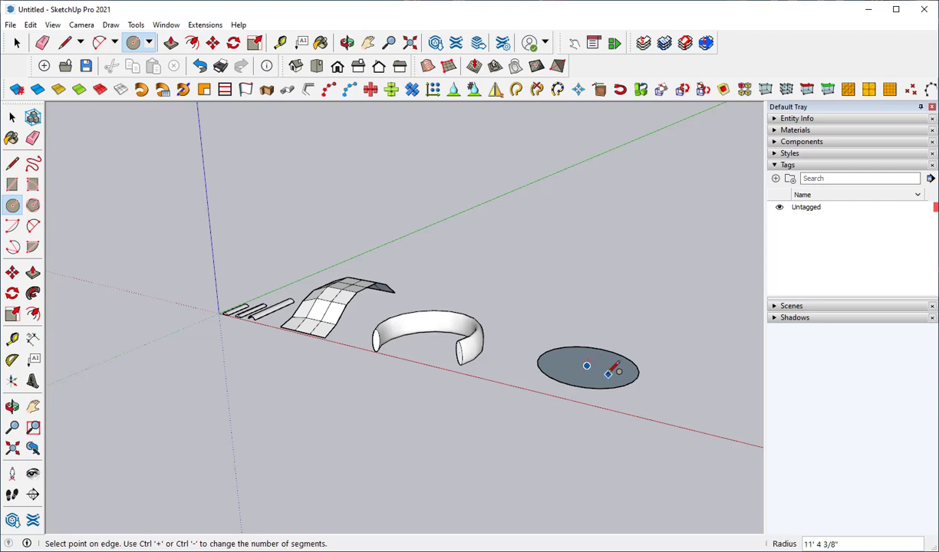
scroll(591, 363, "up", 4)
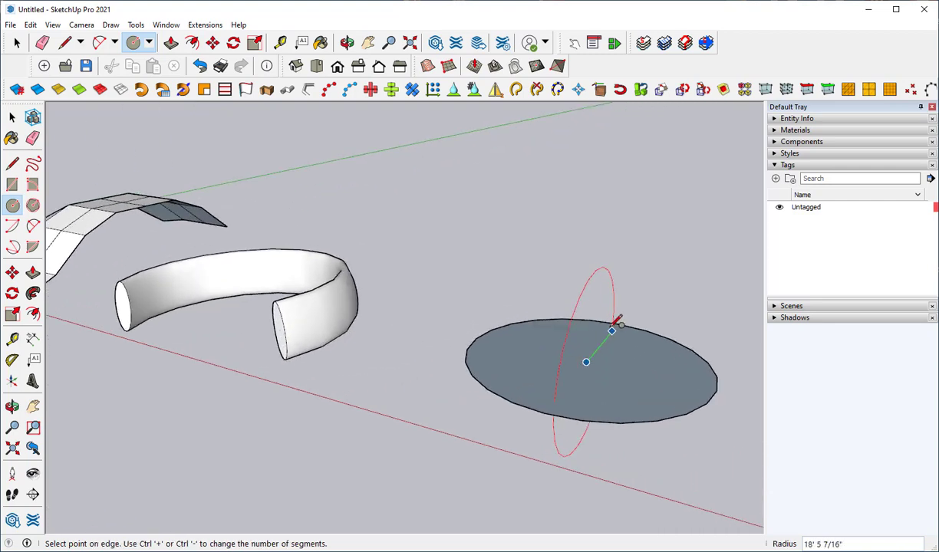
left_click(618, 321)
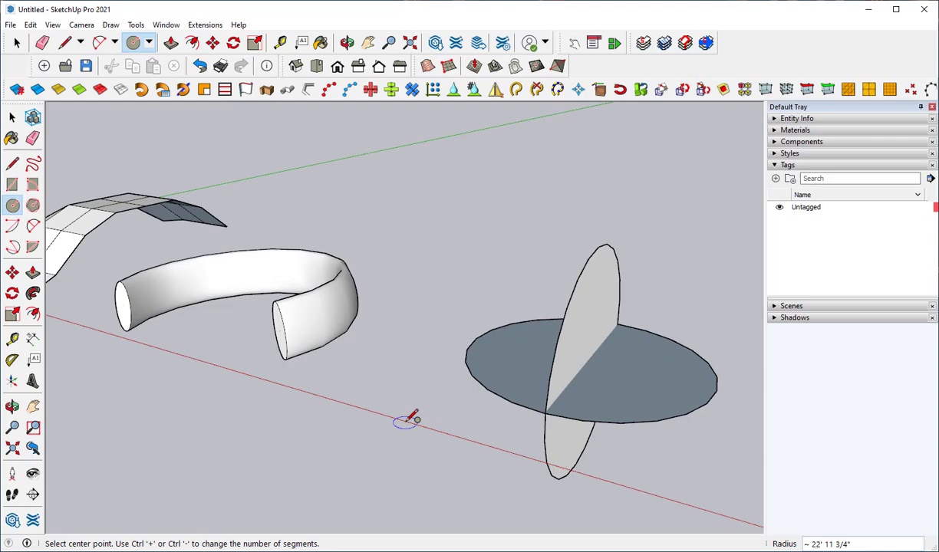
middle_click_drag(404, 419, 370, 408)
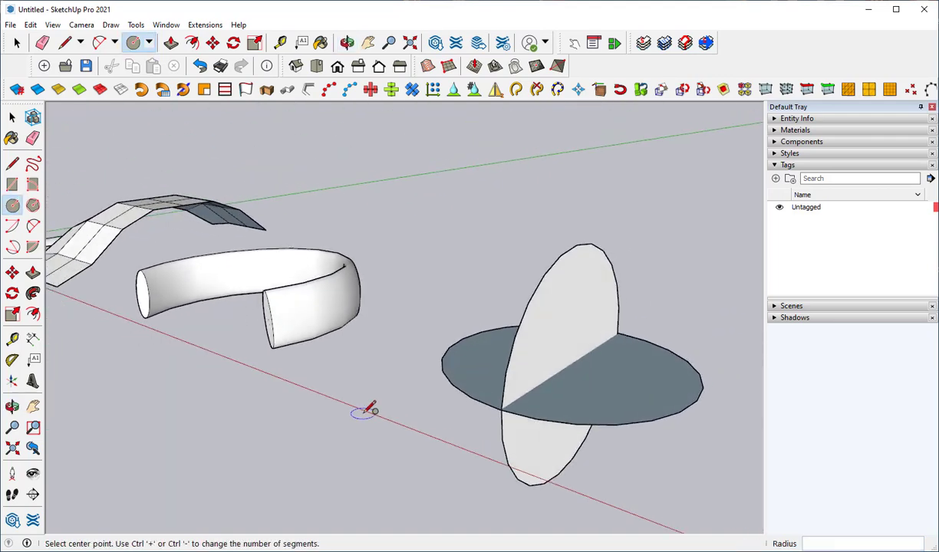
Step: Follow Me the upright circle around the flat disc's edge to form a sphere
key("space")
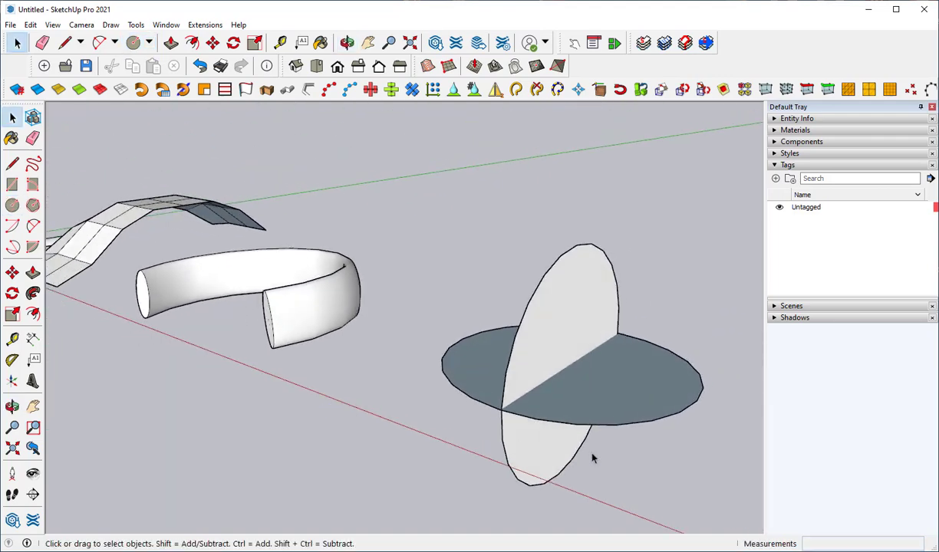
left_click(626, 399)
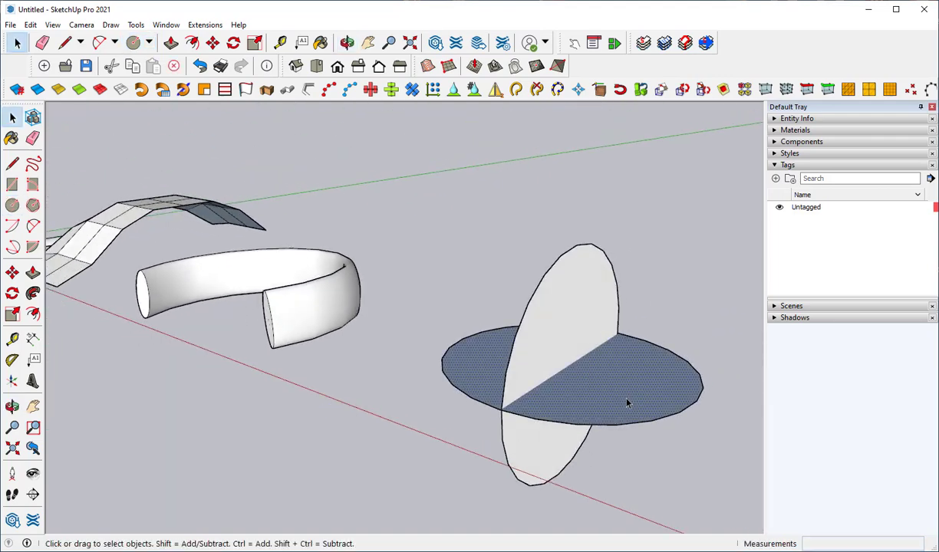
left_click(33, 293)
left_click(554, 321)
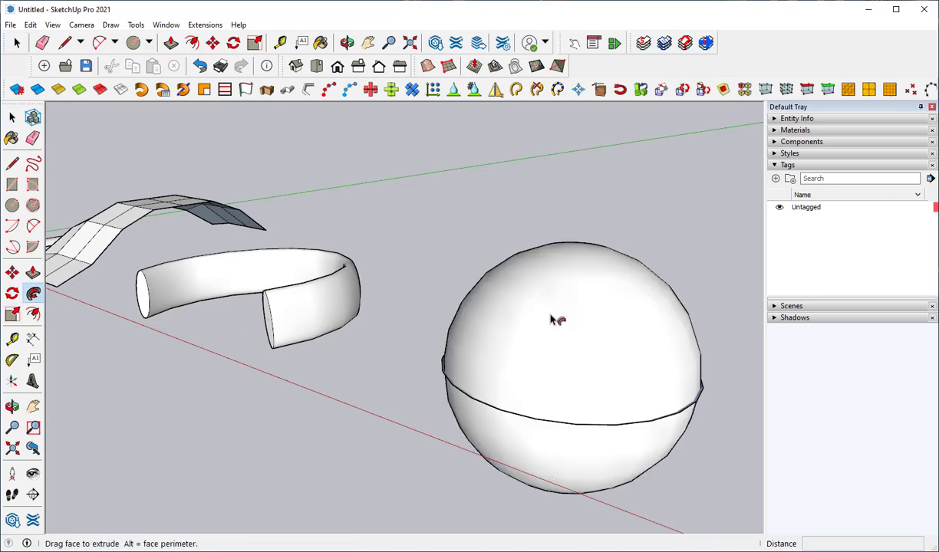
middle_click_drag(310, 426, 449, 405)
scroll(449, 406, "down", 3)
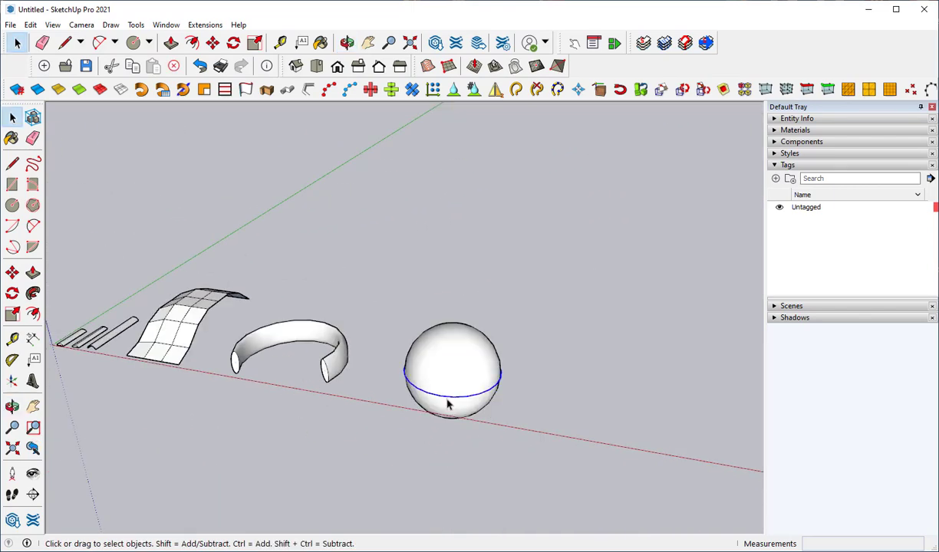
Step: Erase the sphere's equator edge and orbit to a higher view of the ground
key("ctrl+t")
middle_click_drag(407, 493, 230, 153)
left_click(225, 90)
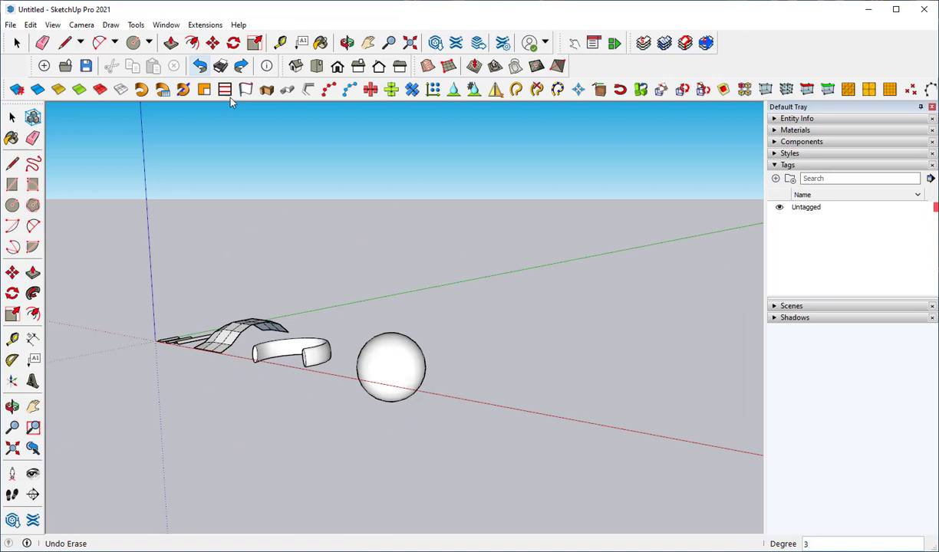
middle_click_drag(387, 260, 171, 164)
Step: Draw a hook-shaped Bezier curve on the ground to the right of the sphere
left_click(110, 24)
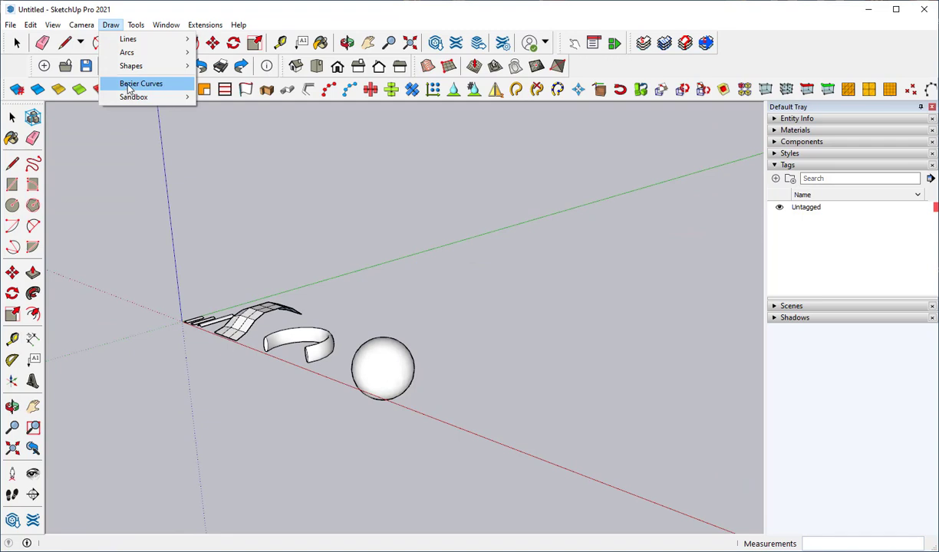
left_click(130, 86)
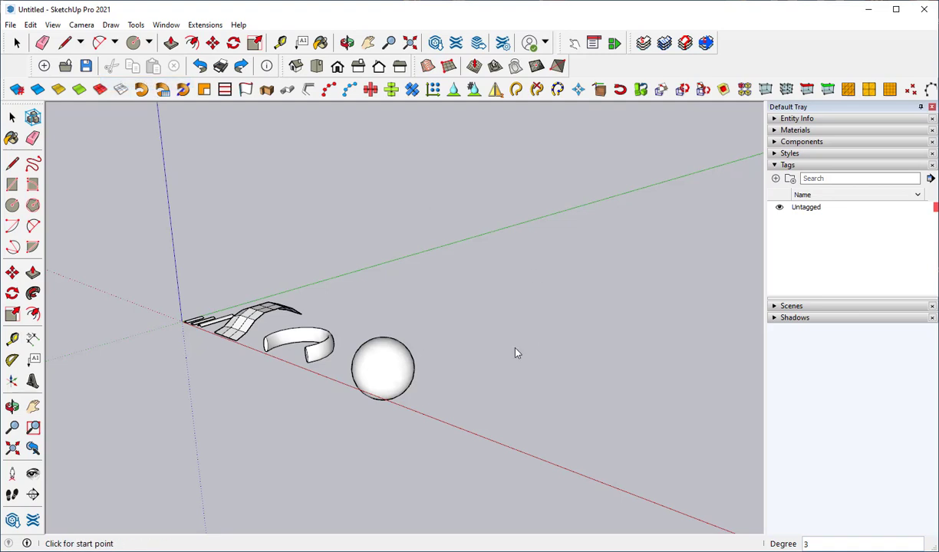
left_click(518, 397)
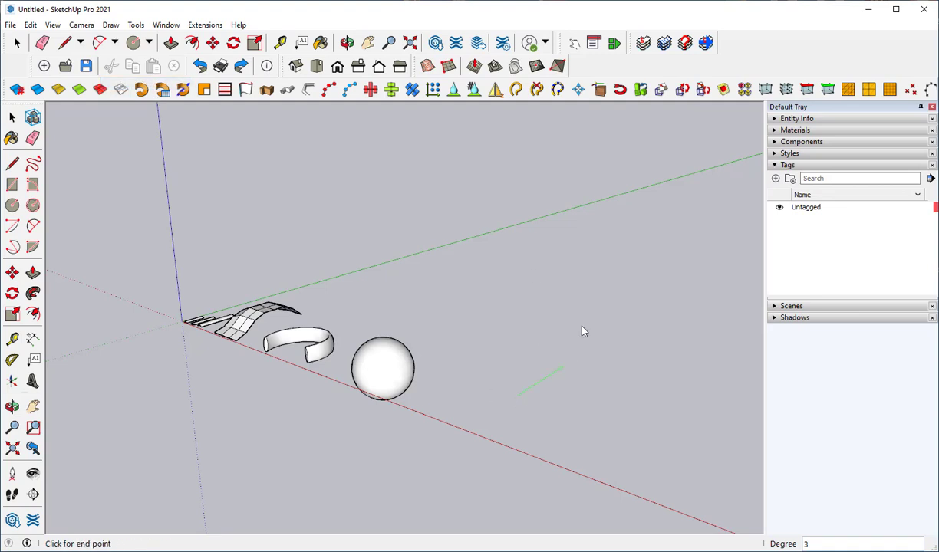
left_click(631, 330)
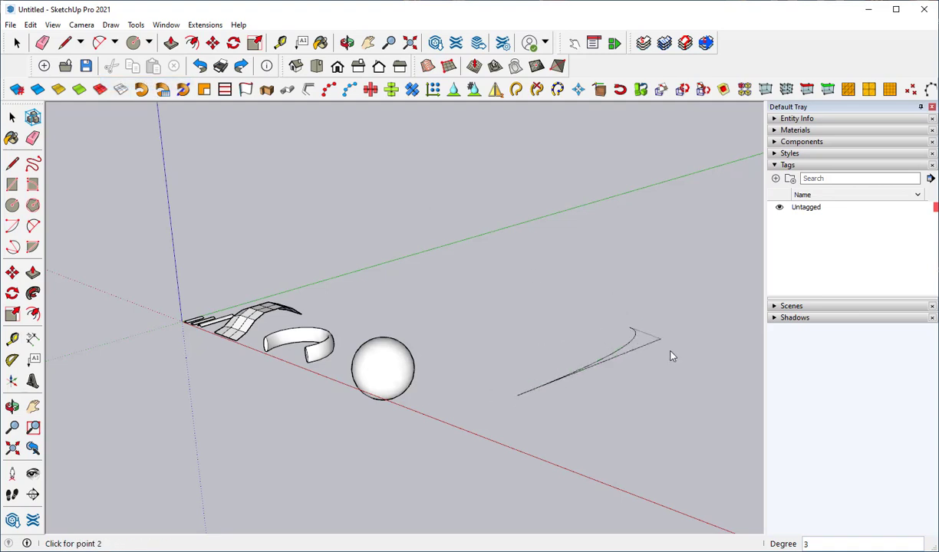
left_click(703, 440)
left_click(733, 402)
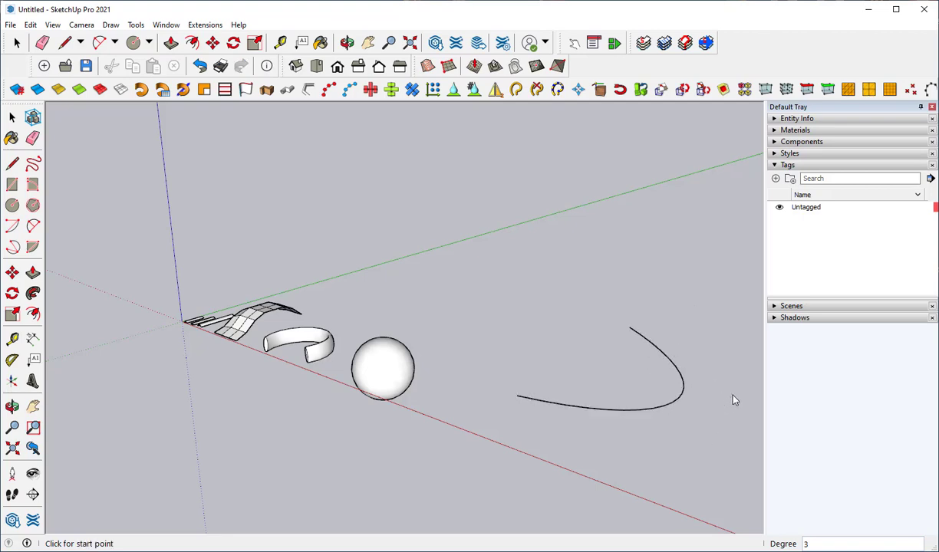
middle_click_drag(436, 377, 476, 387)
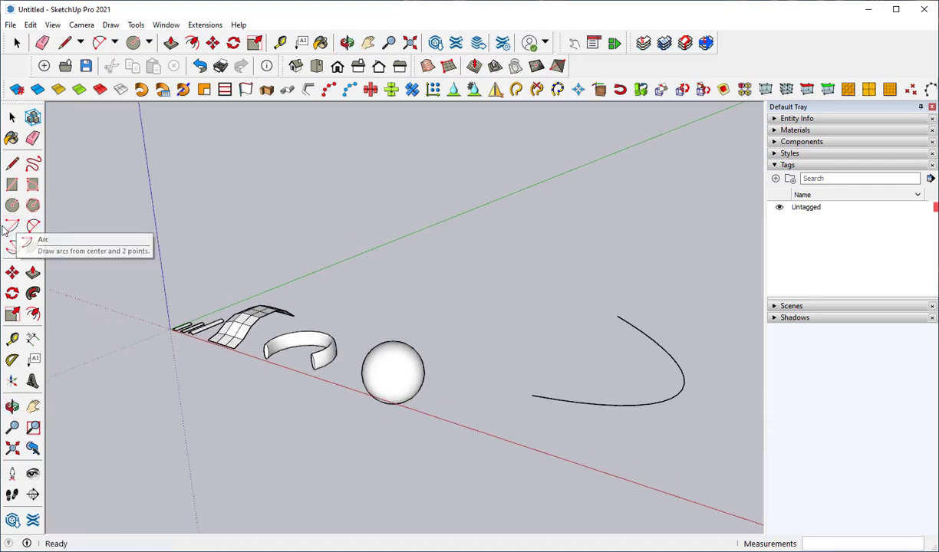
Step: Close the curve with a straight line and push the D-shaped face up into a solid
left_click(11, 163)
left_click(617, 316)
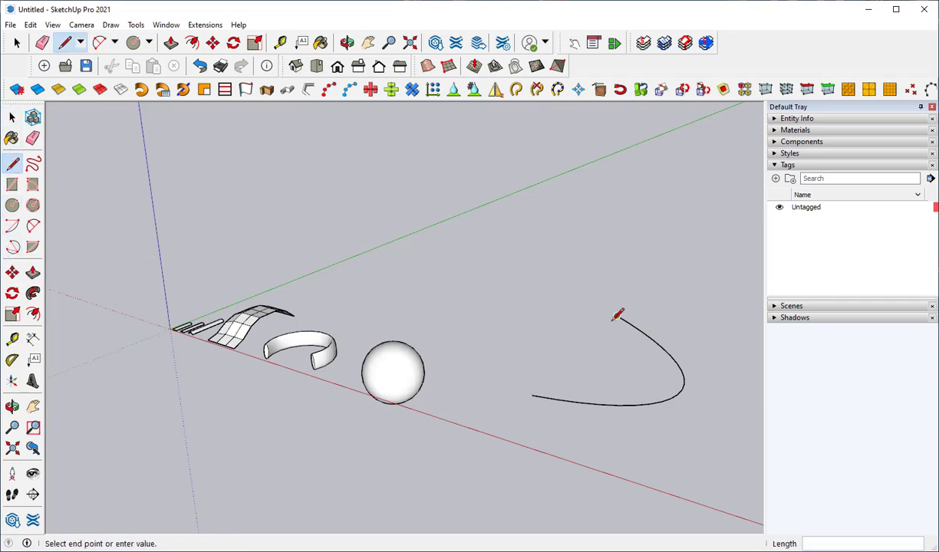
left_click(532, 395)
left_click(33, 272)
left_click_drag(591, 375, 593, 274)
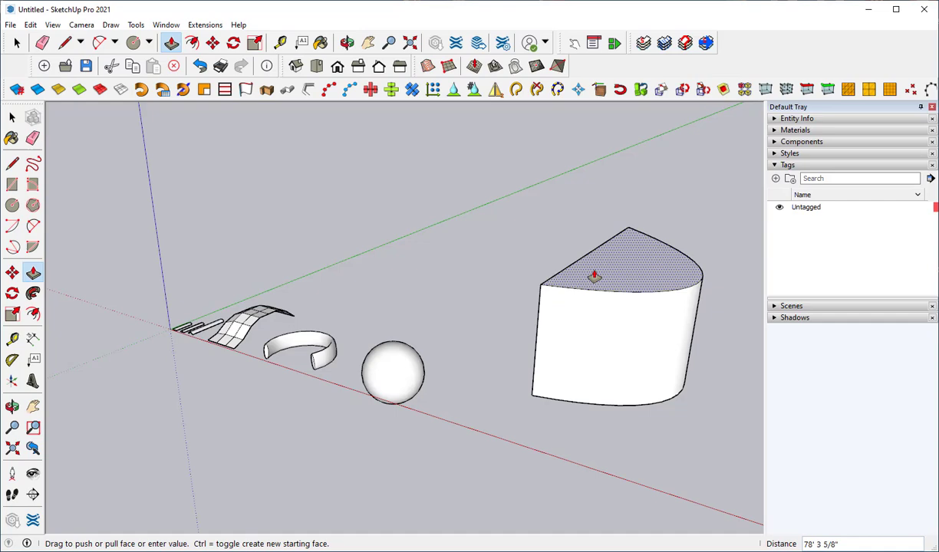
middle_click_drag(593, 274, 507, 461)
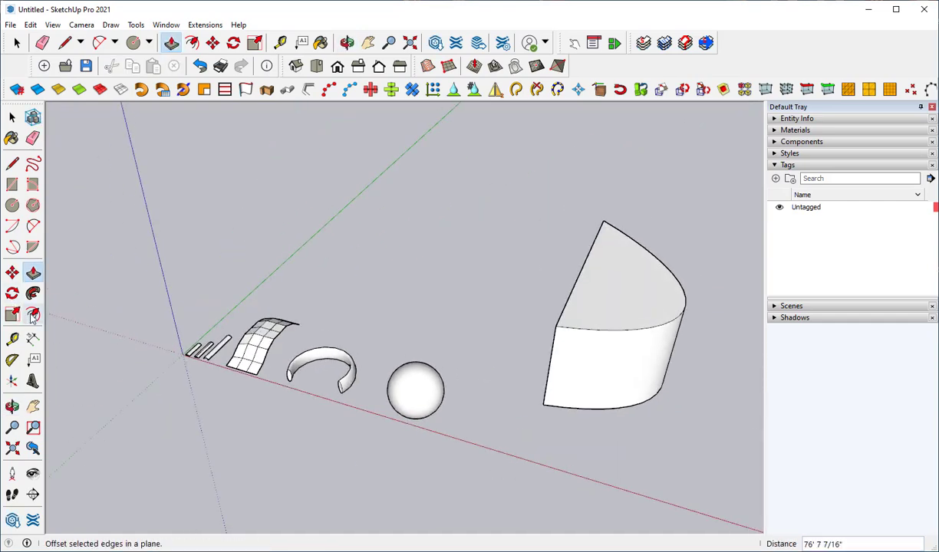
Step: Offset the solid's top face inward and pull the inner D-shape up into a taller tier
left_click(33, 314)
left_click(647, 265)
left_click(639, 269)
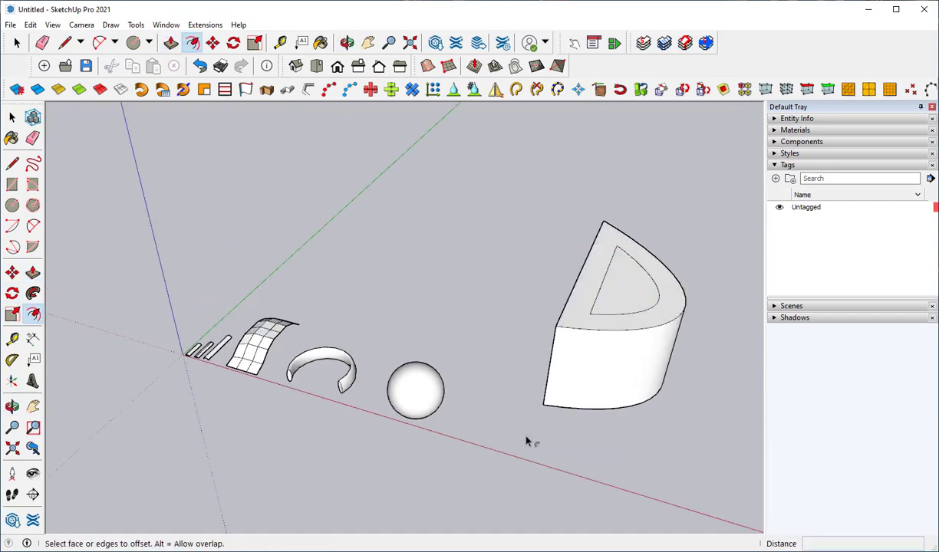
left_click(33, 273)
left_click_drag(629, 287, 439, 421)
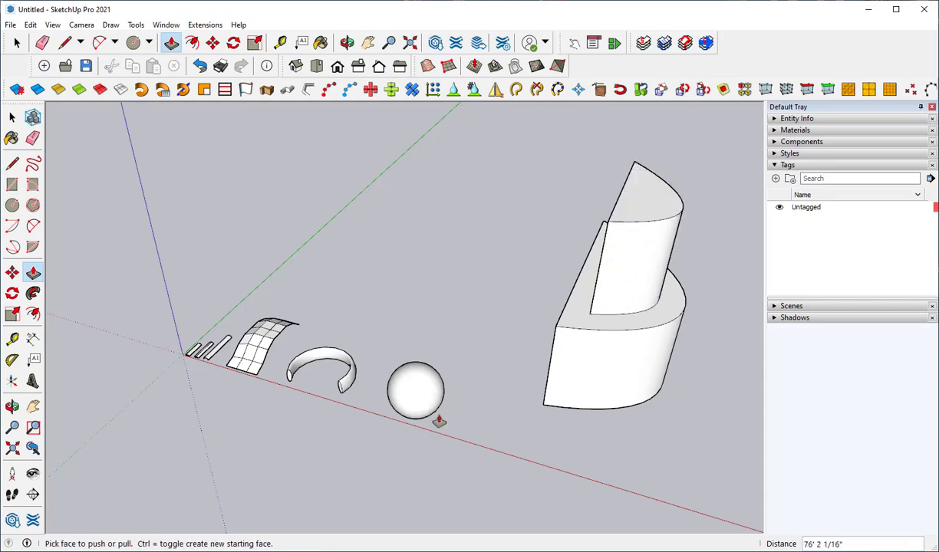